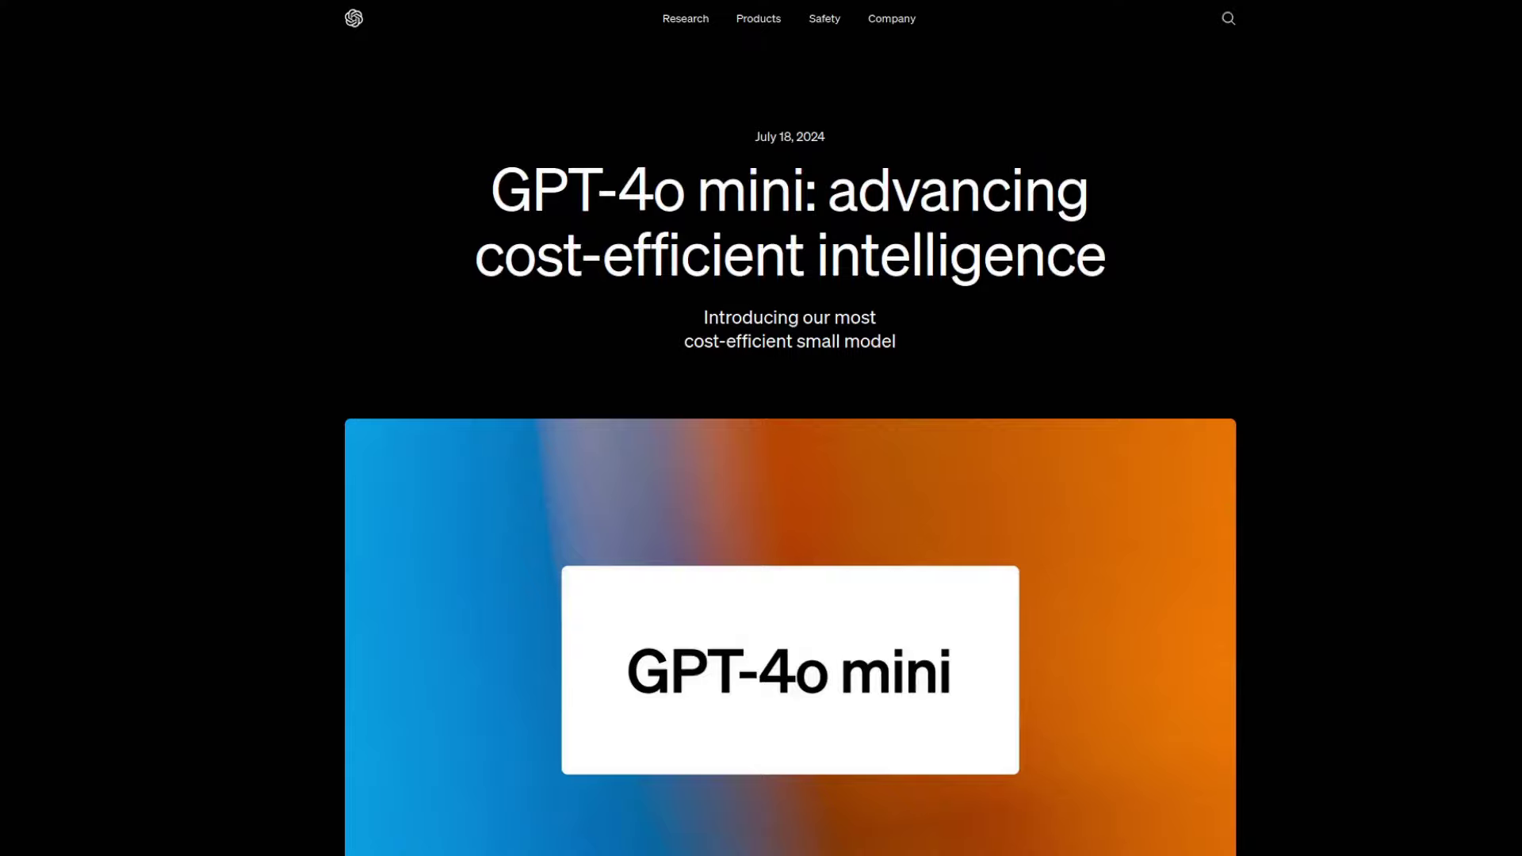
Read the GPT-4o mini announcement and select its '60 cents per million output tokens' price.
scroll(1372, 571, "down", 5)
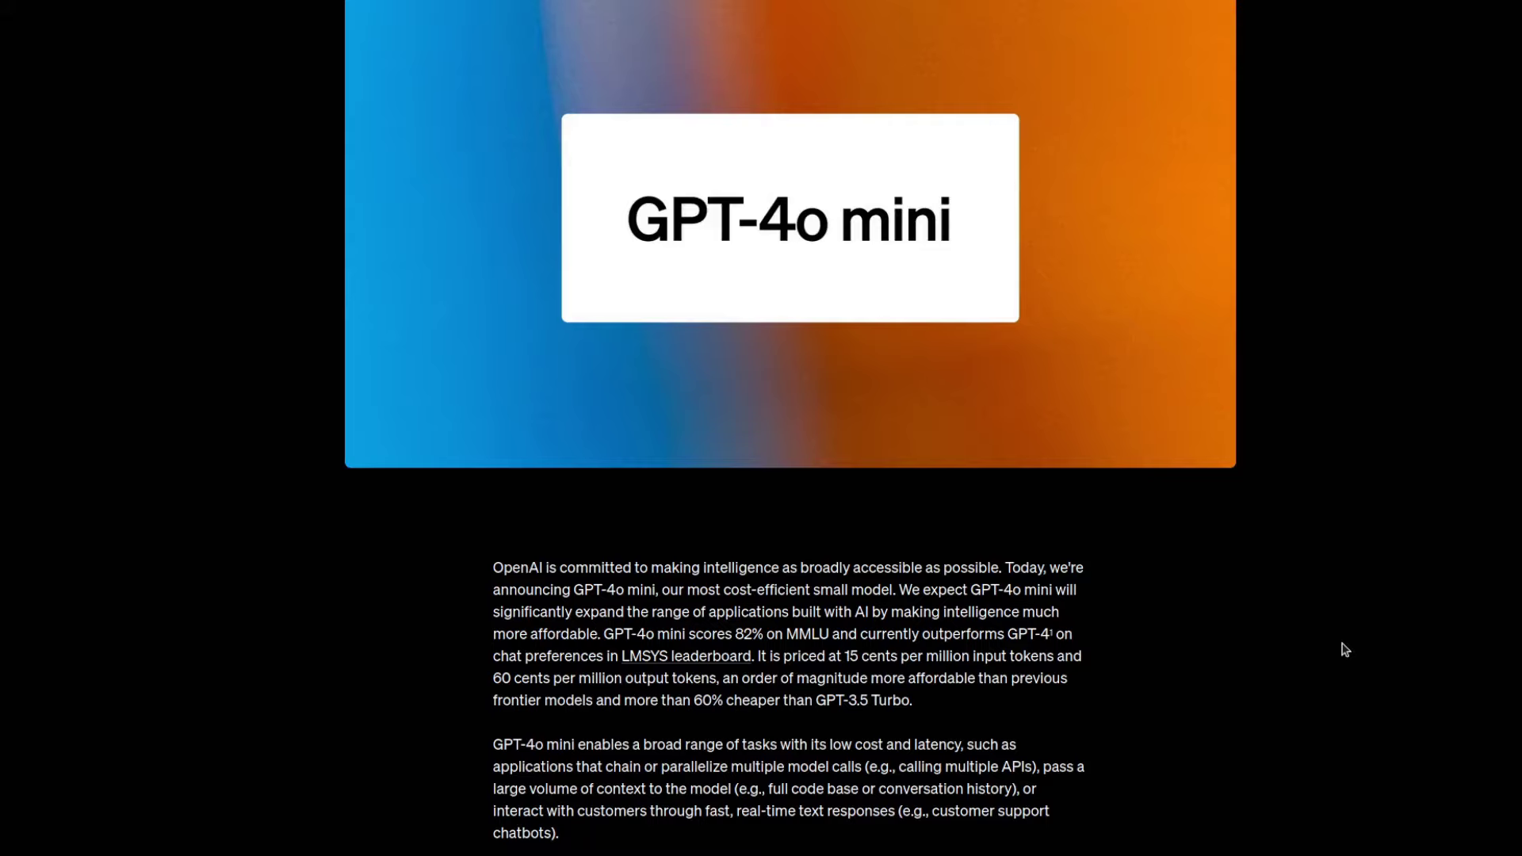
left_click_drag(494, 678, 716, 678)
scroll(1388, 523, "down", 5)
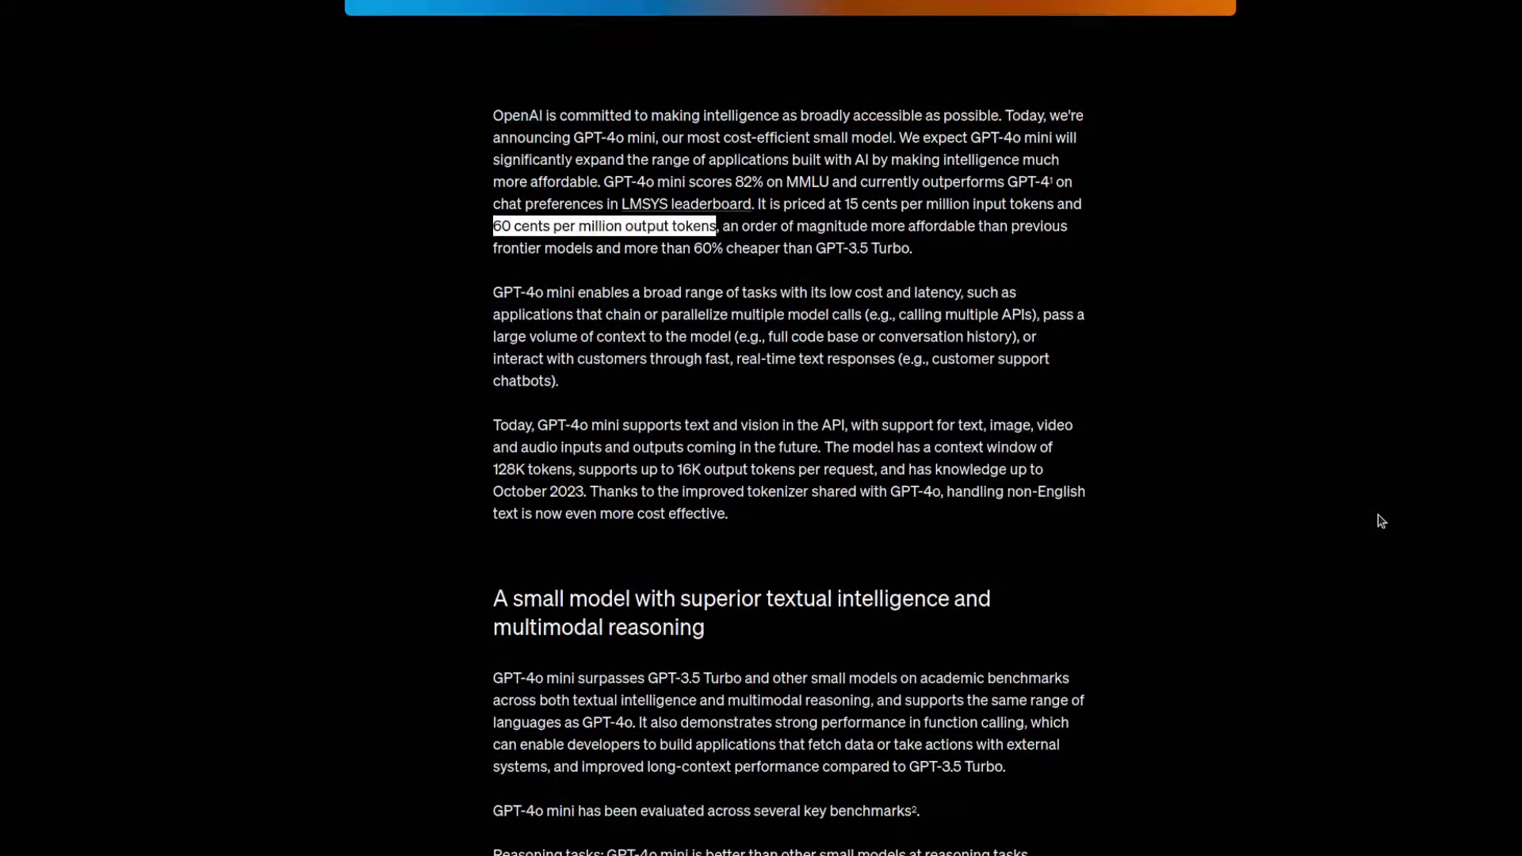
scroll(1381, 520, "down", 10)
scroll(1355, 474, "down", 3)
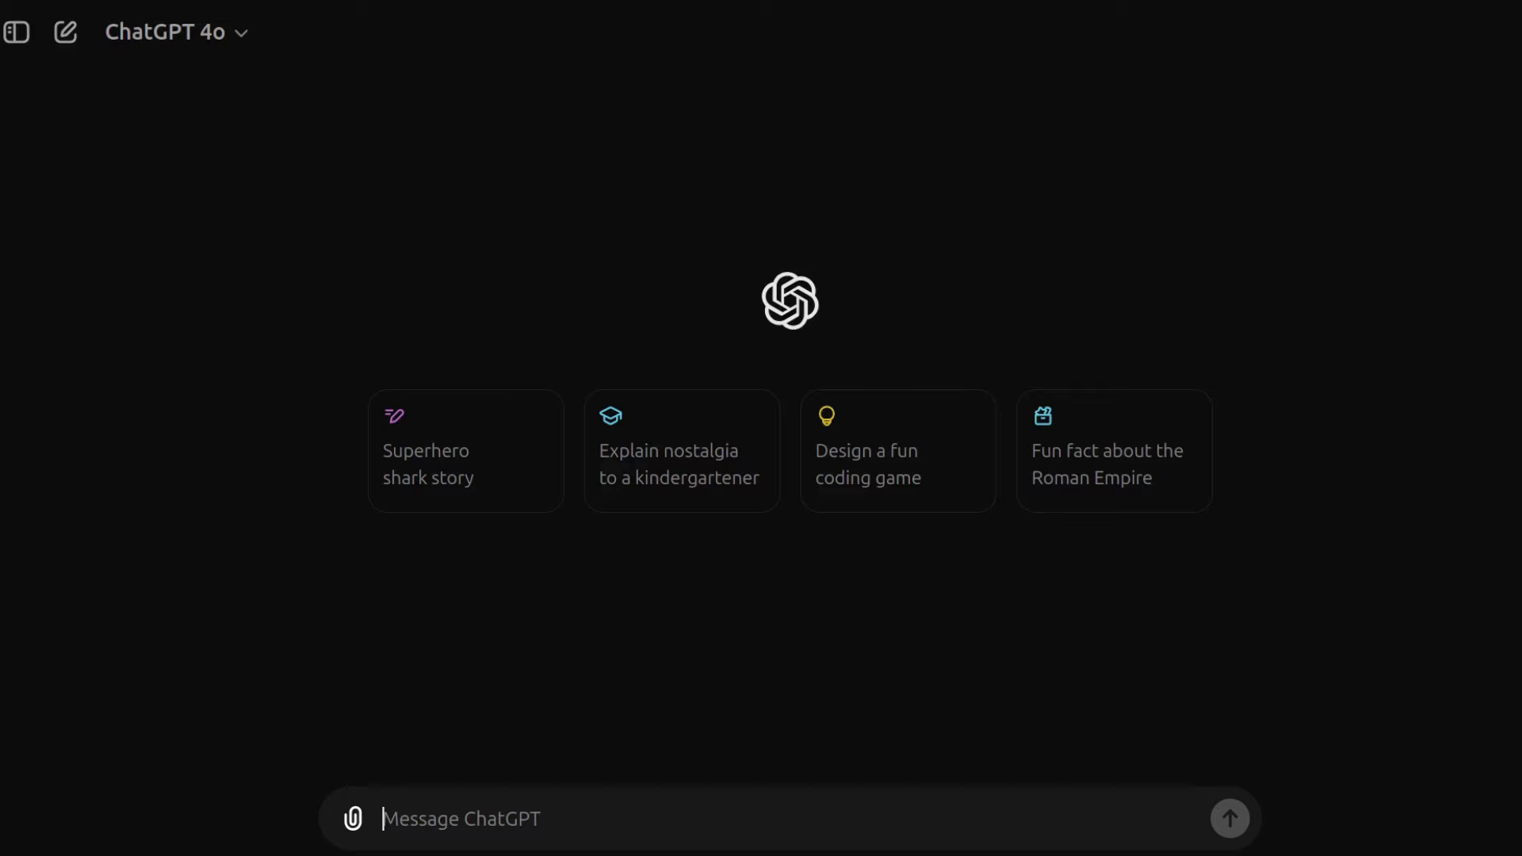
Switch the chat to GPT-4o mini and send 'How are you today?'.
left_click(164, 35)
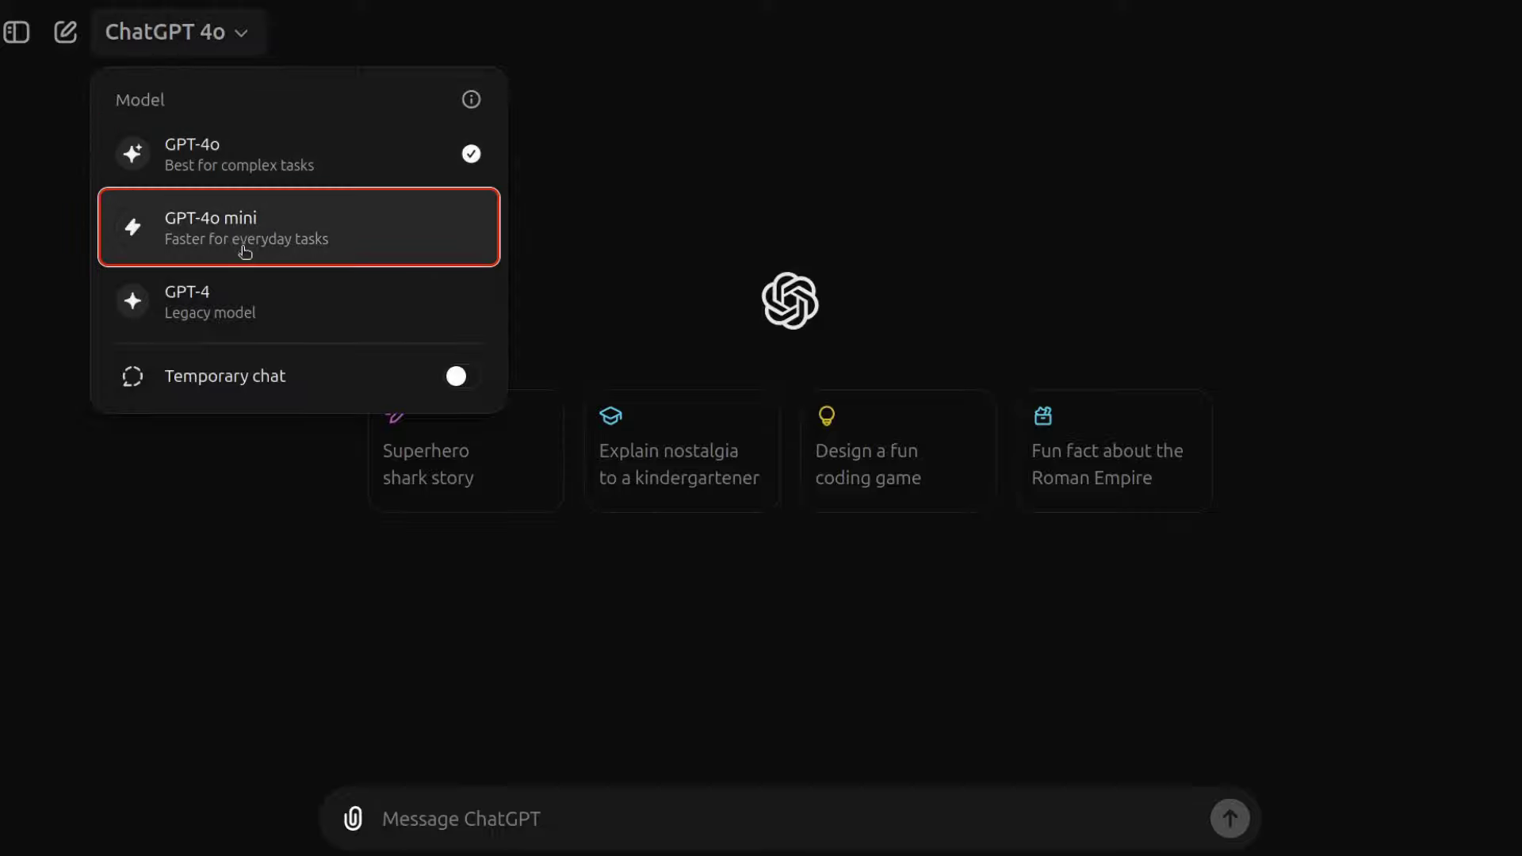
left_click(272, 238)
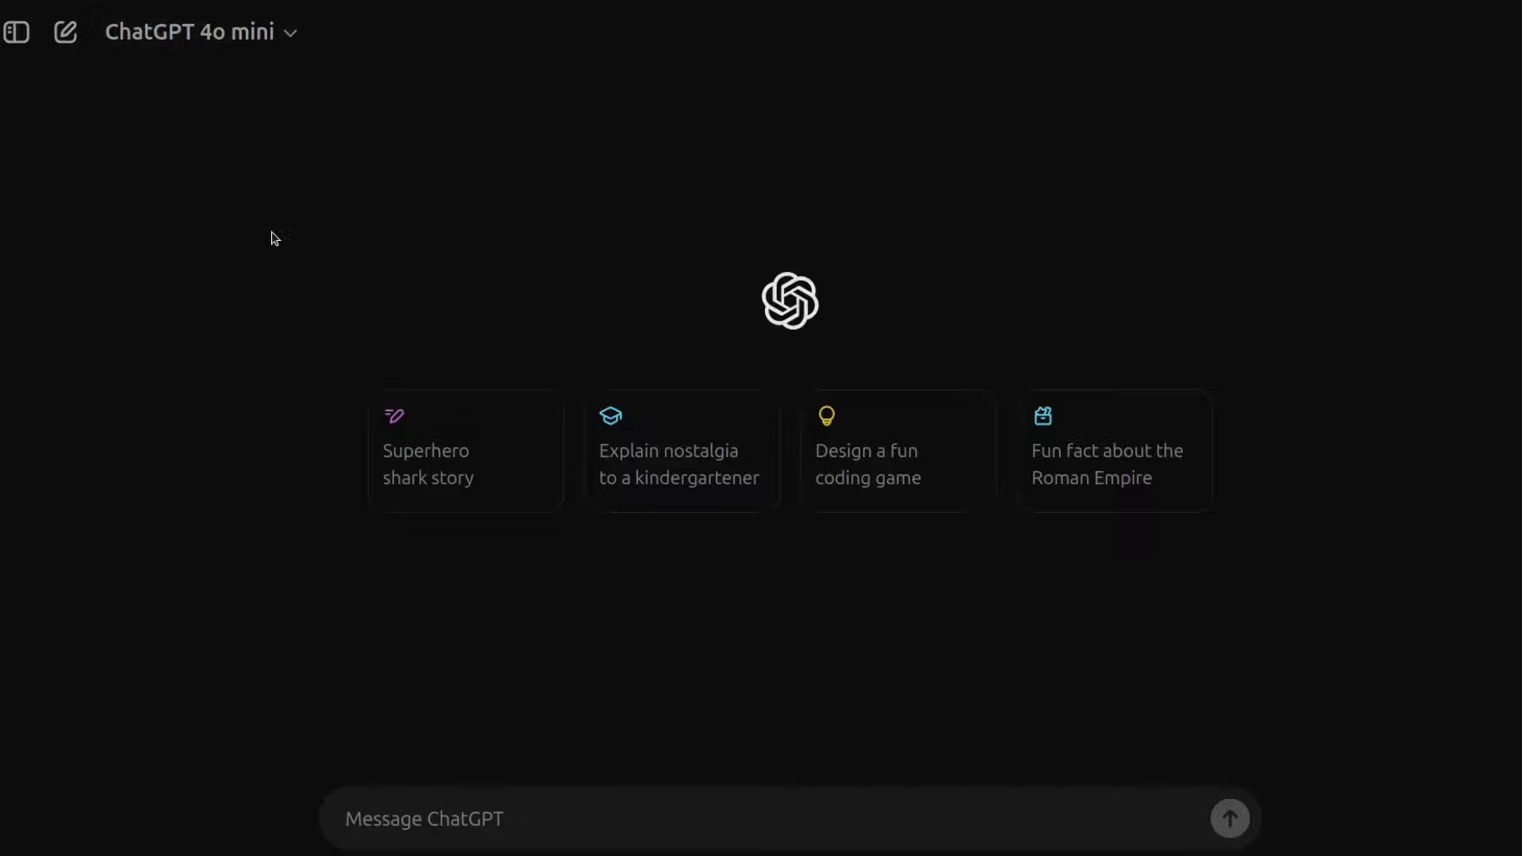
left_click(532, 818)
right_click(532, 818)
left_click(608, 670)
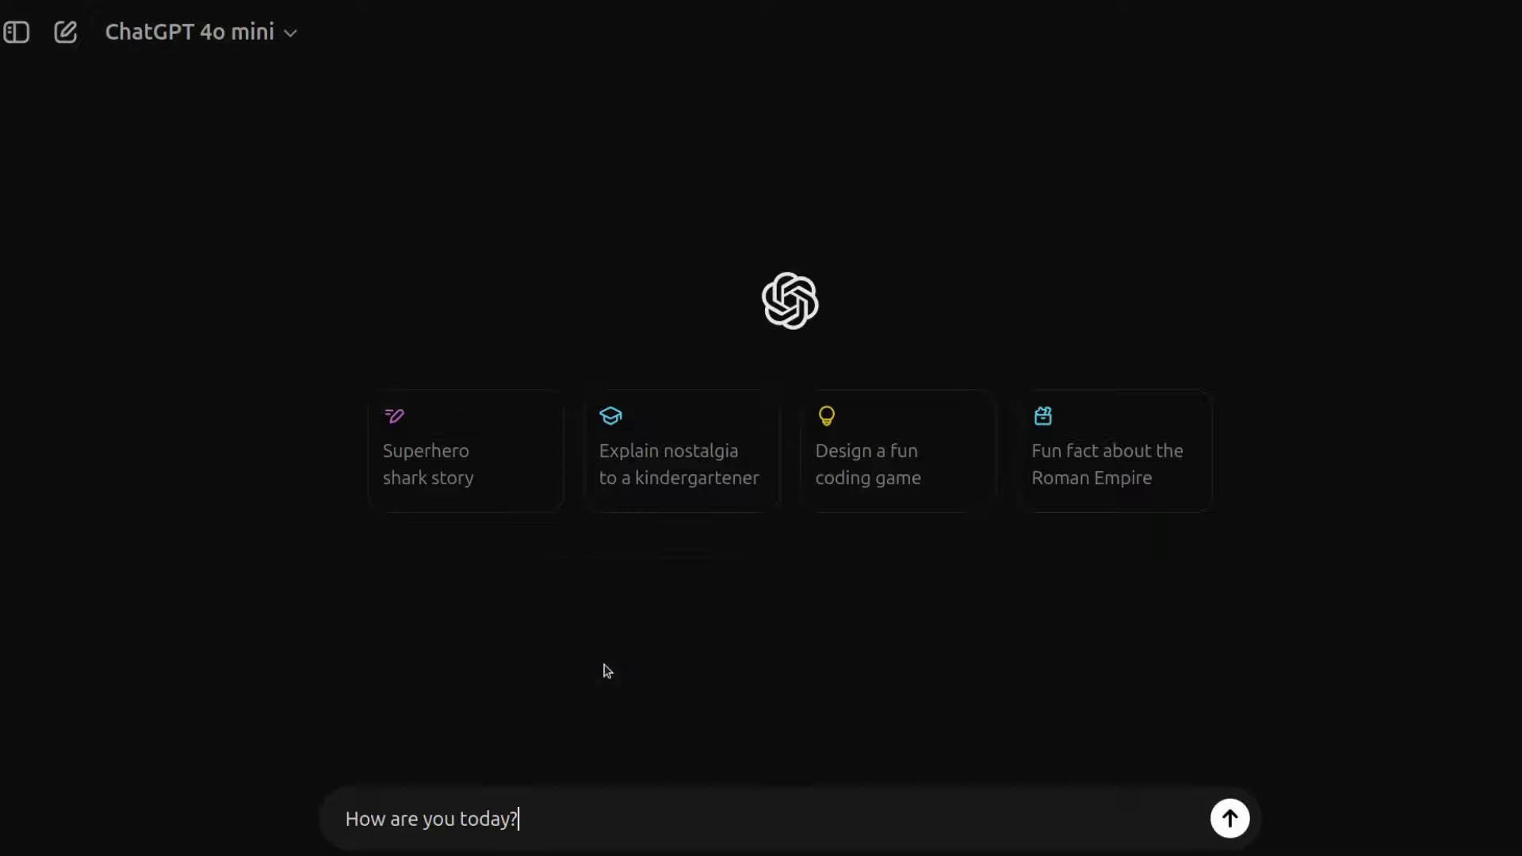
key("Return")
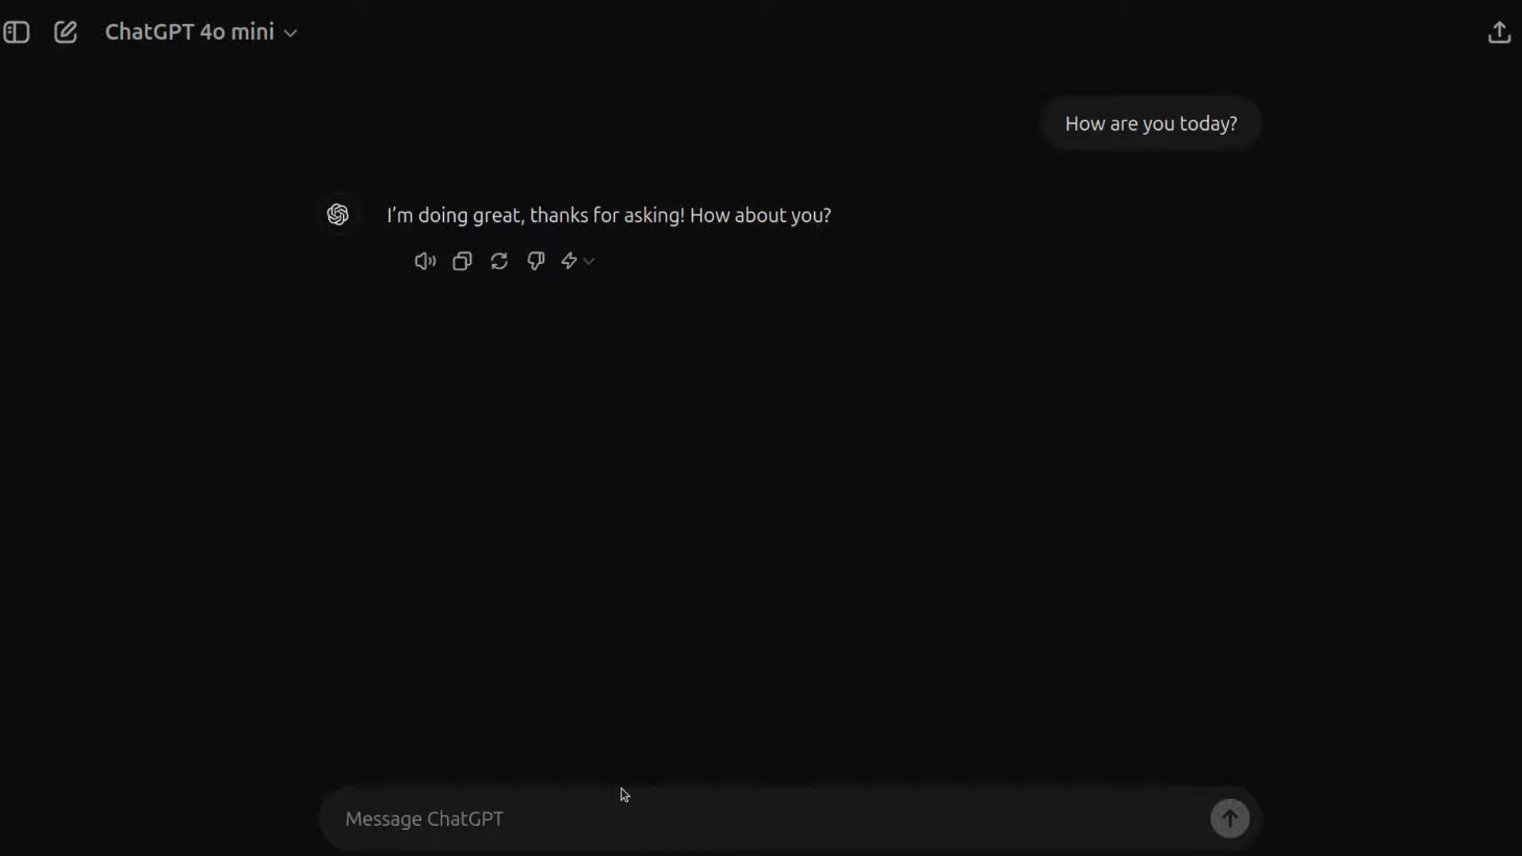
Paste and send the request for ten sentences ending in the word 'apple'.
right_click(624, 813)
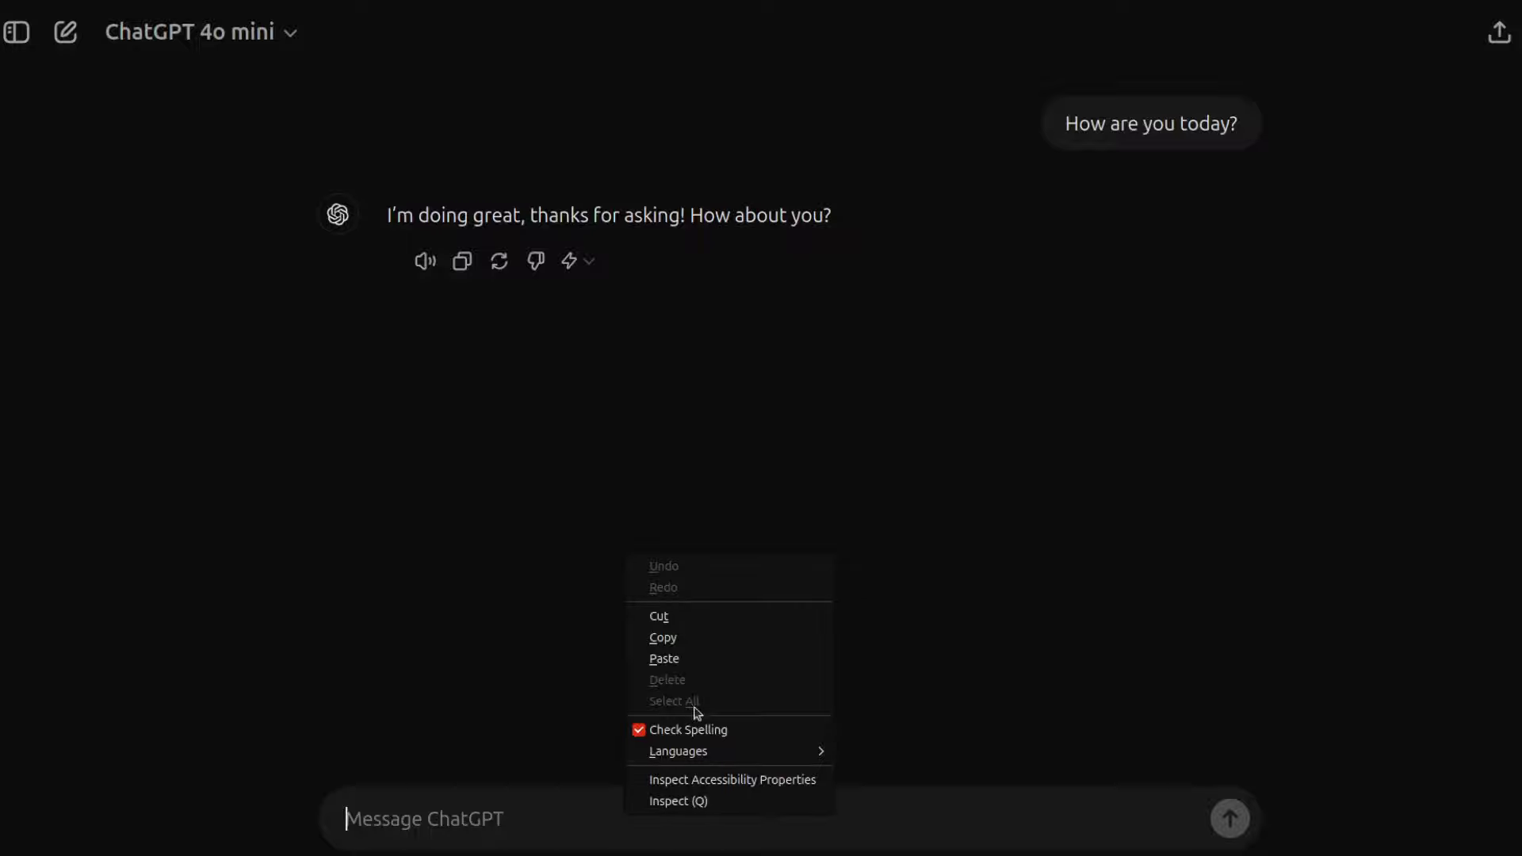
left_click(686, 657)
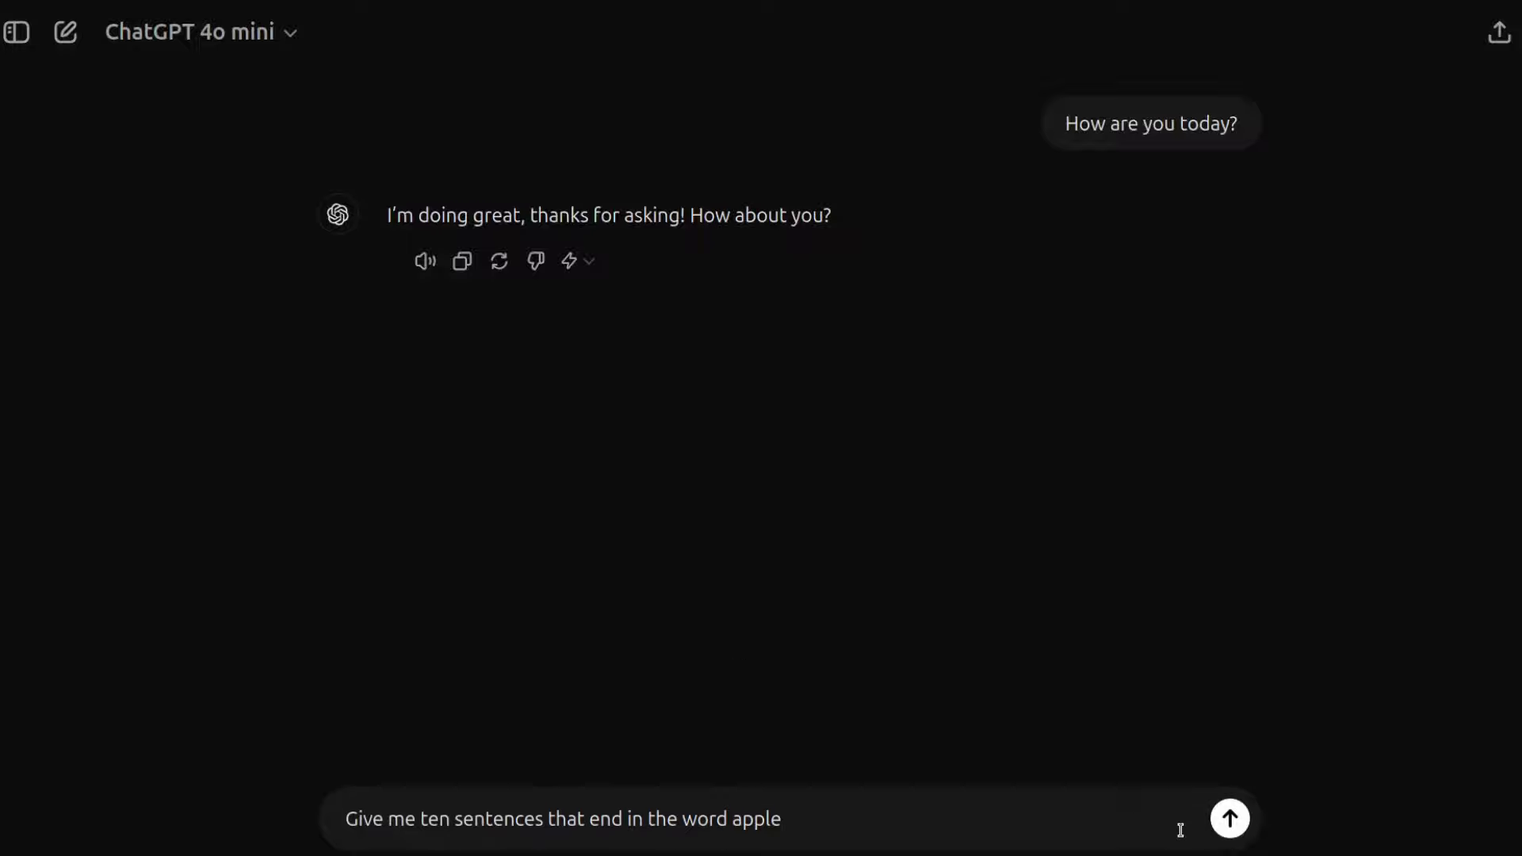
key("Return")
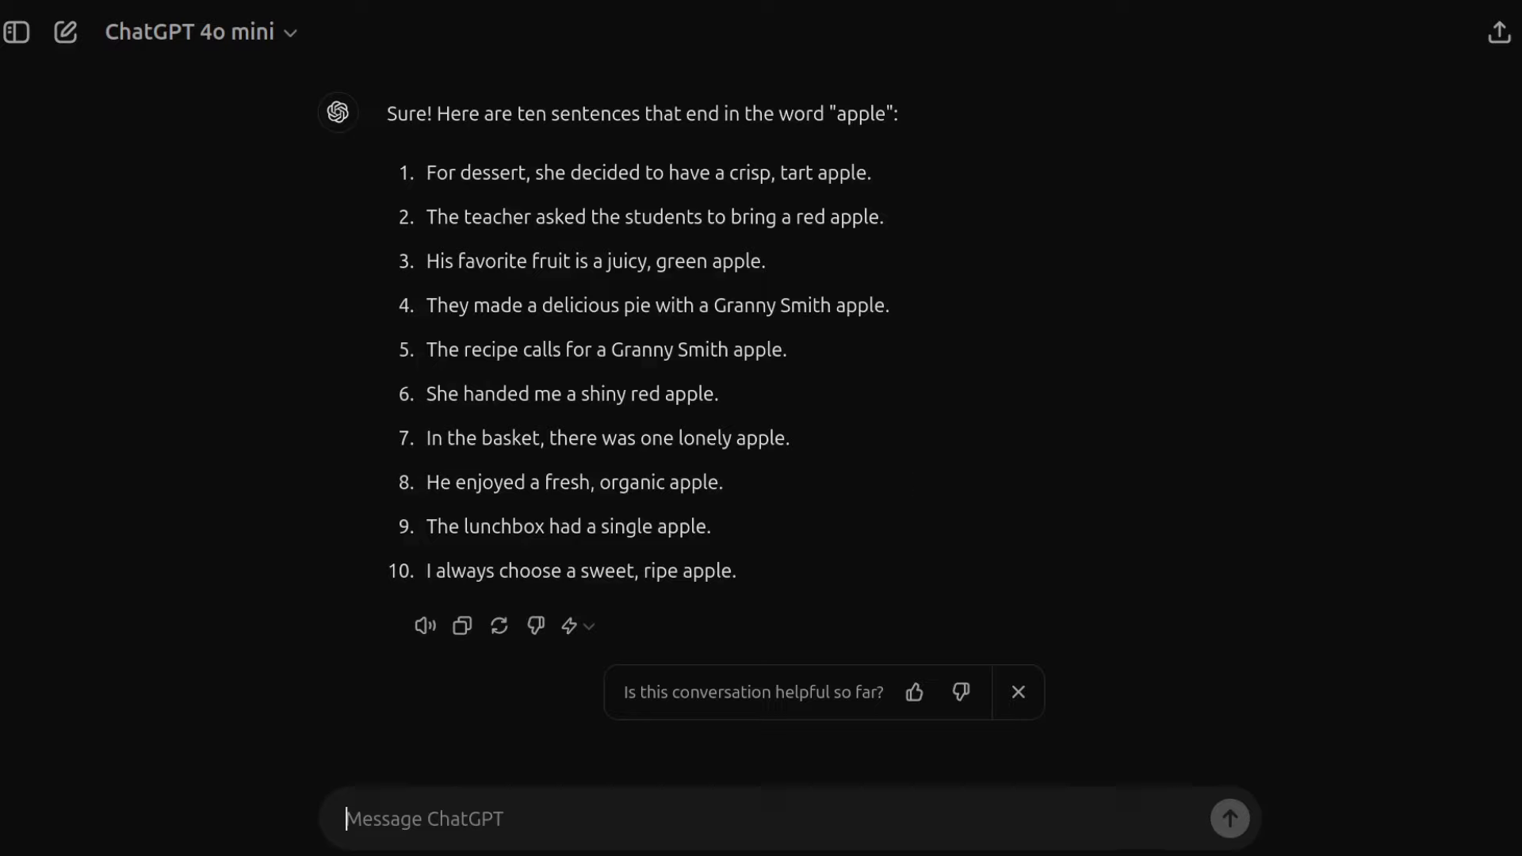
Paste and send the question 'What chatgpt version are you?'.
right_click(651, 821)
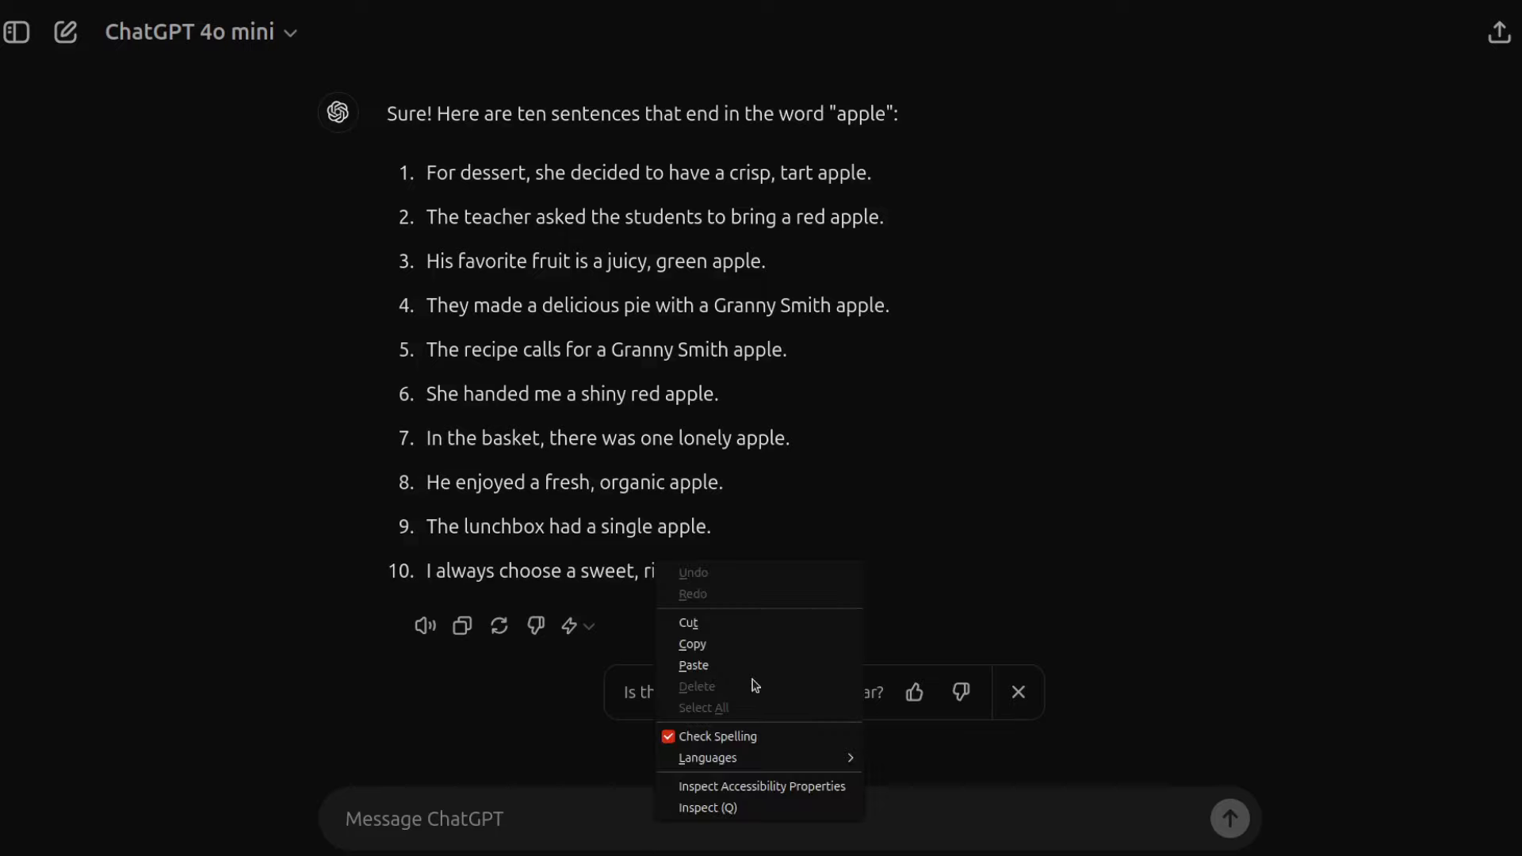
left_click(738, 666)
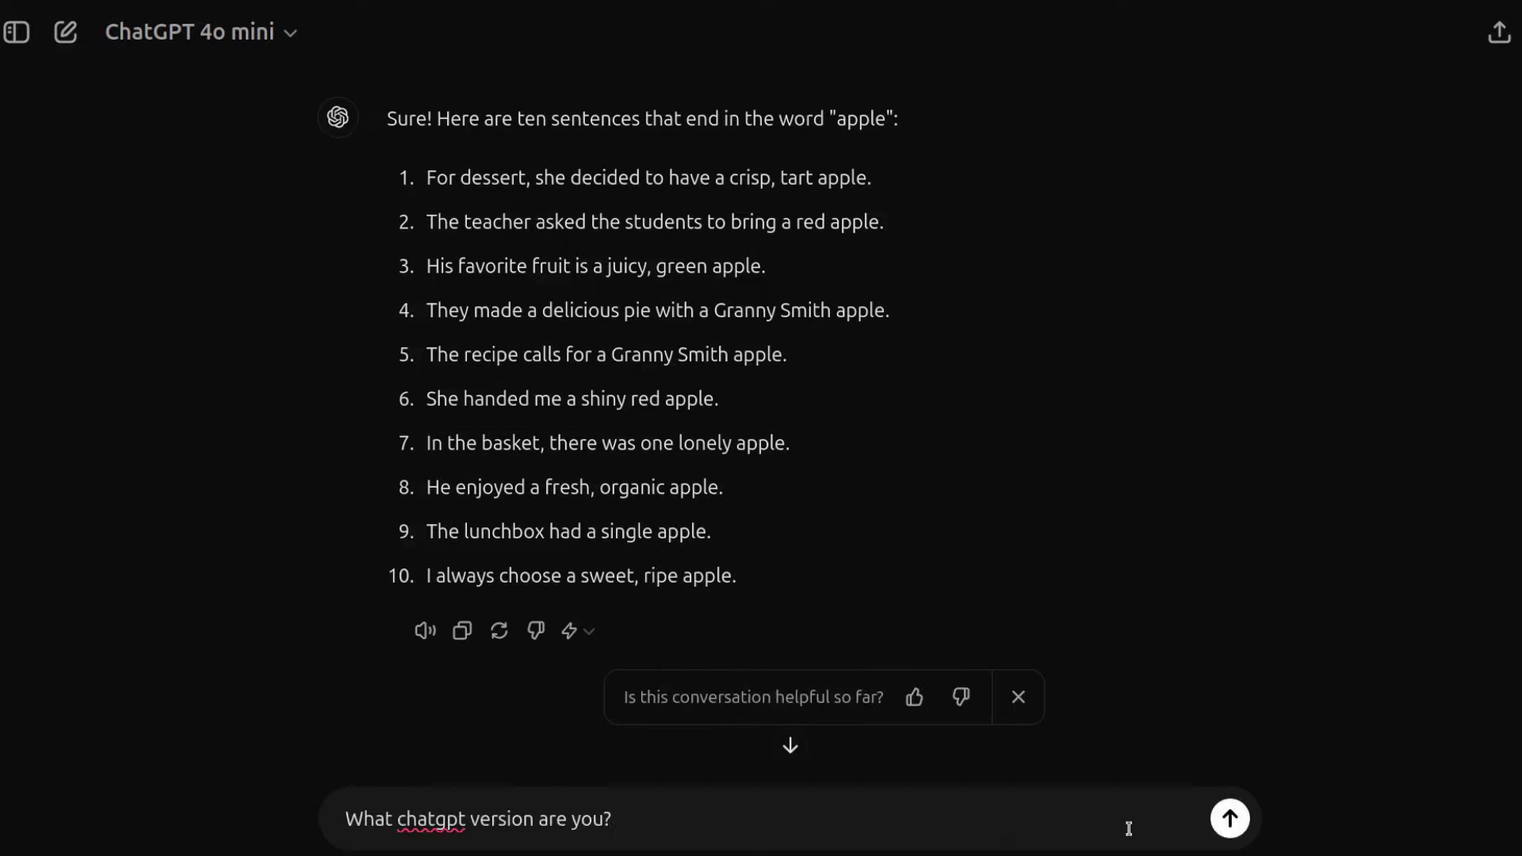
left_click(1229, 819)
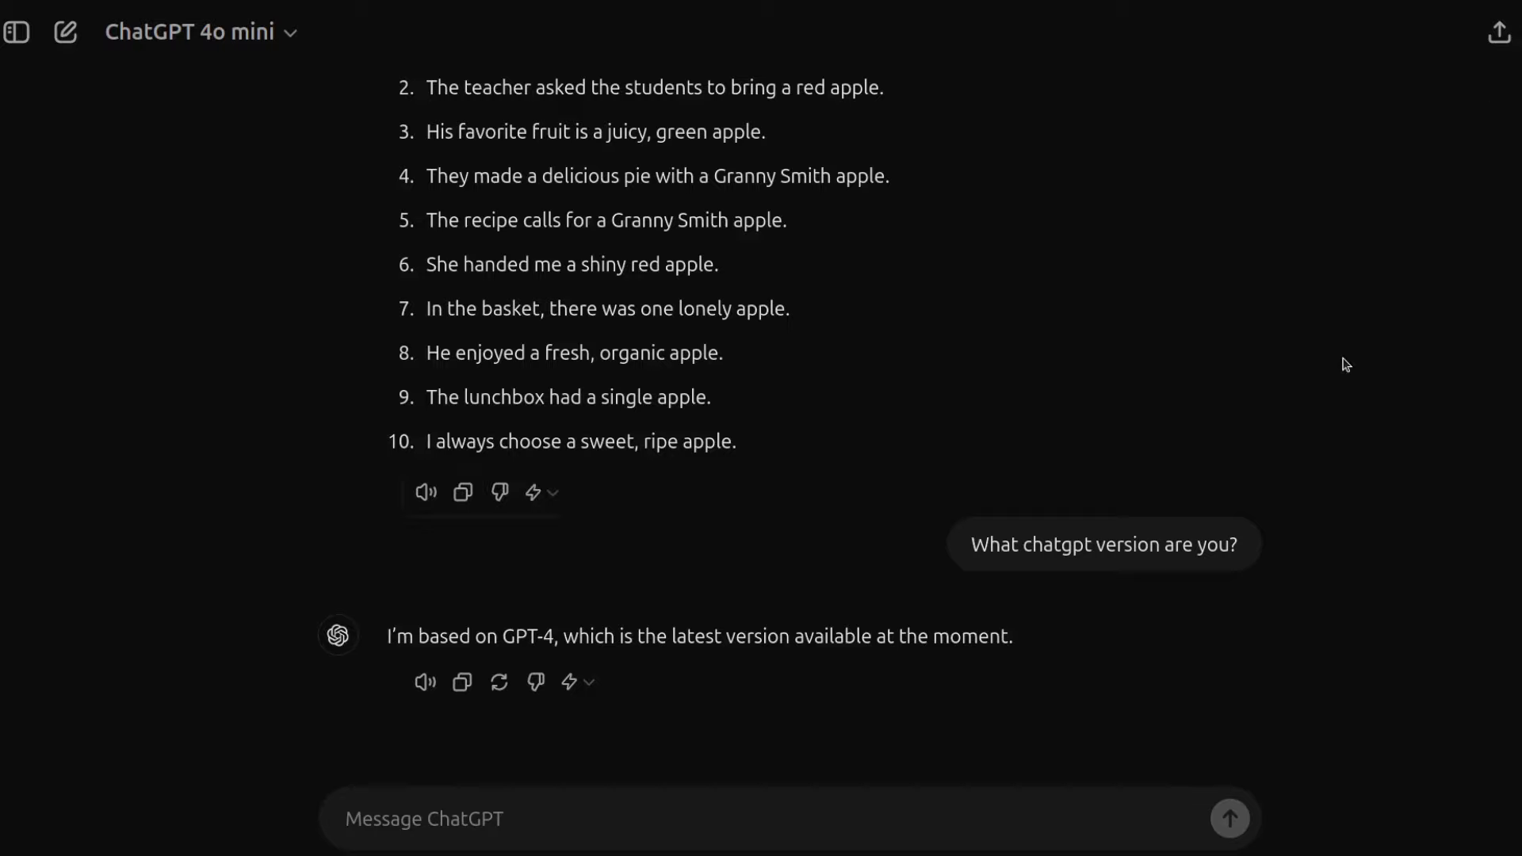
Send 'How many words are in your next response?', then start a new empty chat.
left_click(740, 822)
right_click(740, 822)
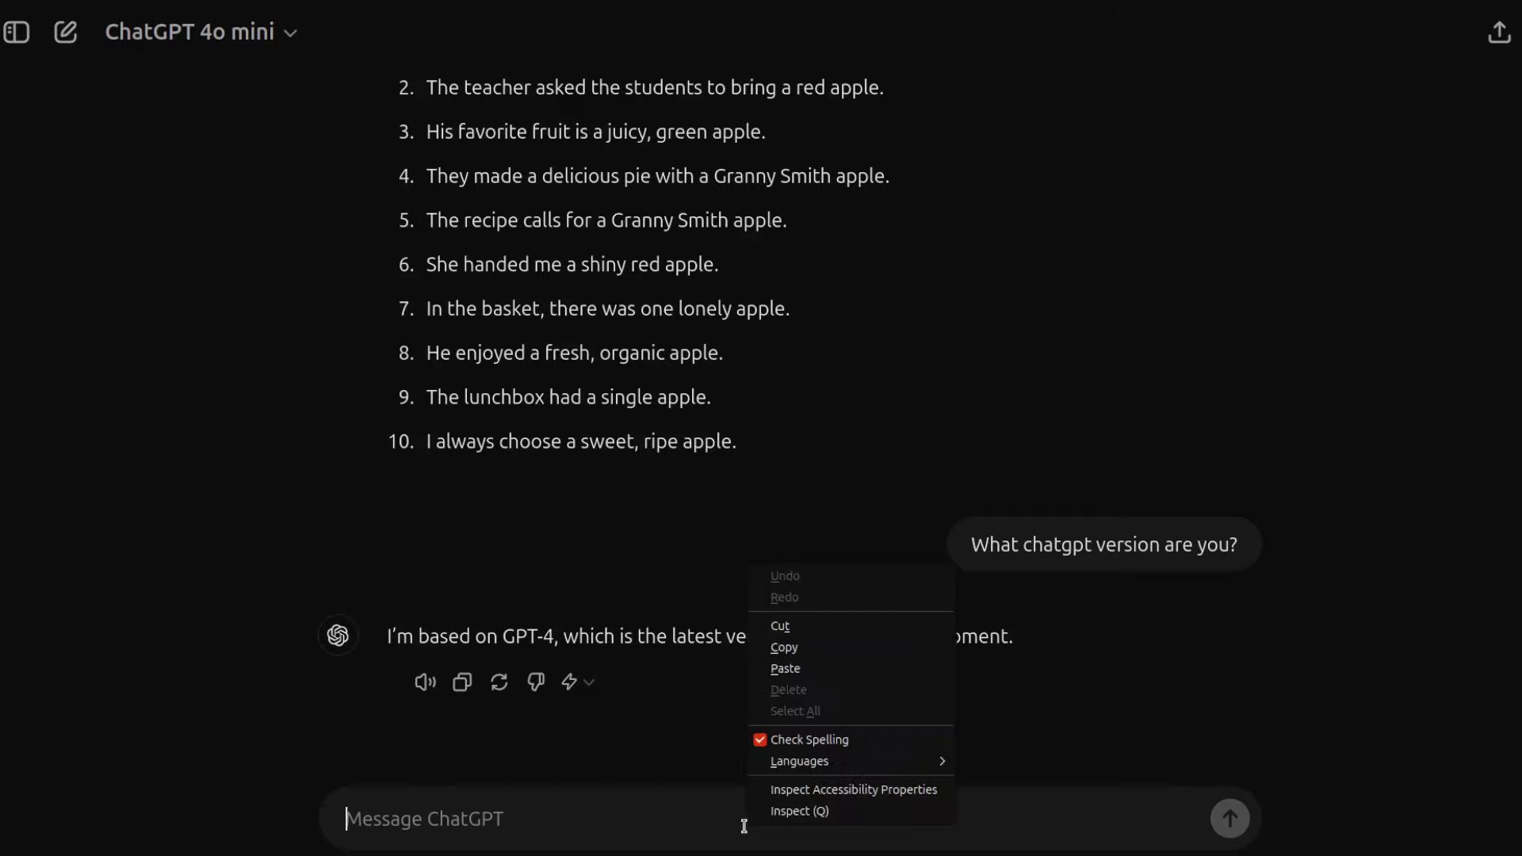
left_click(815, 680)
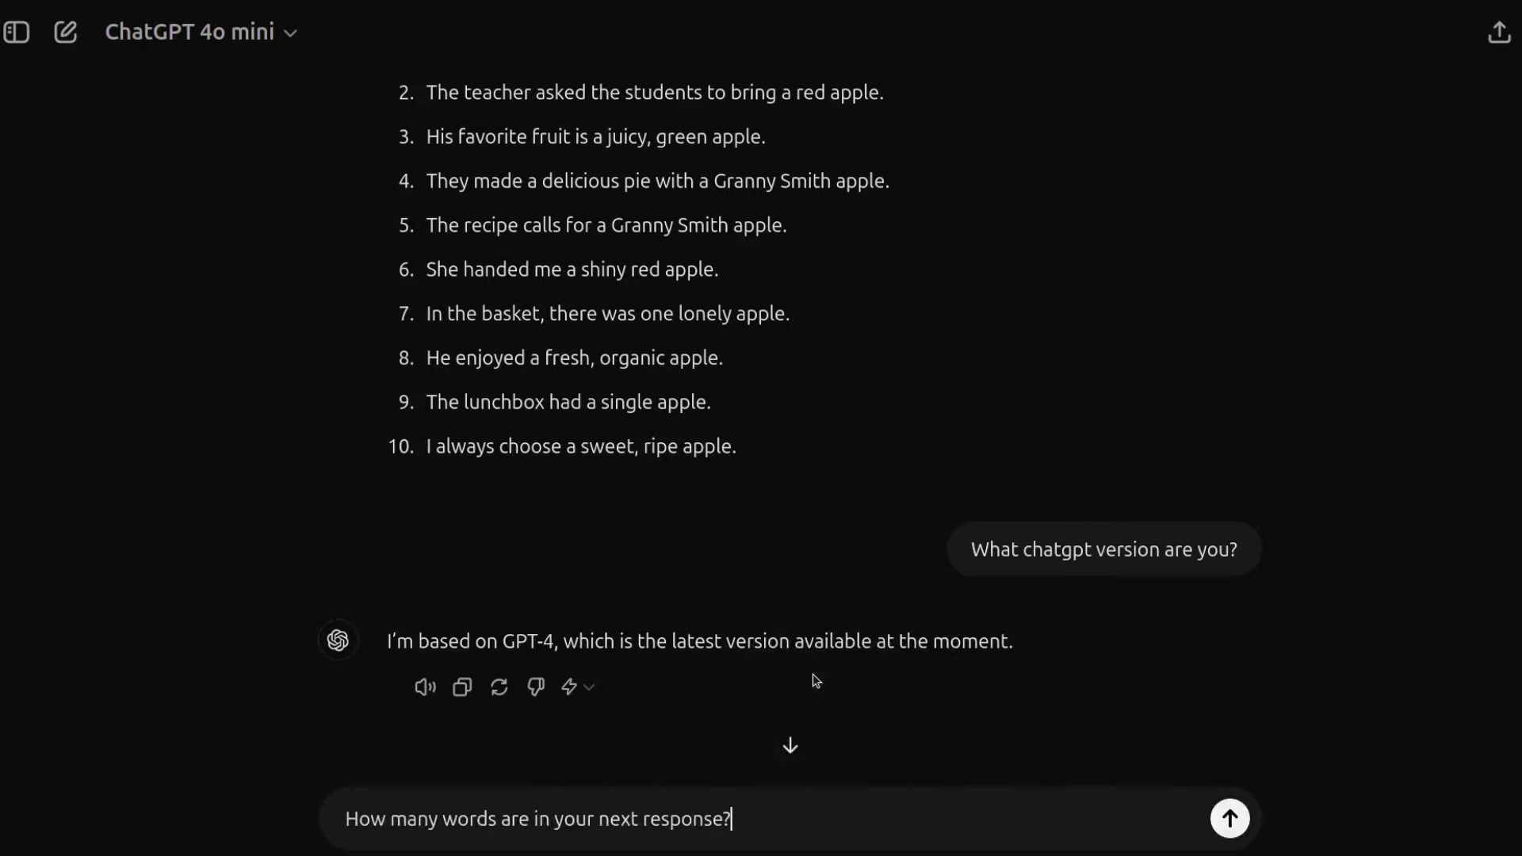
left_click(1229, 817)
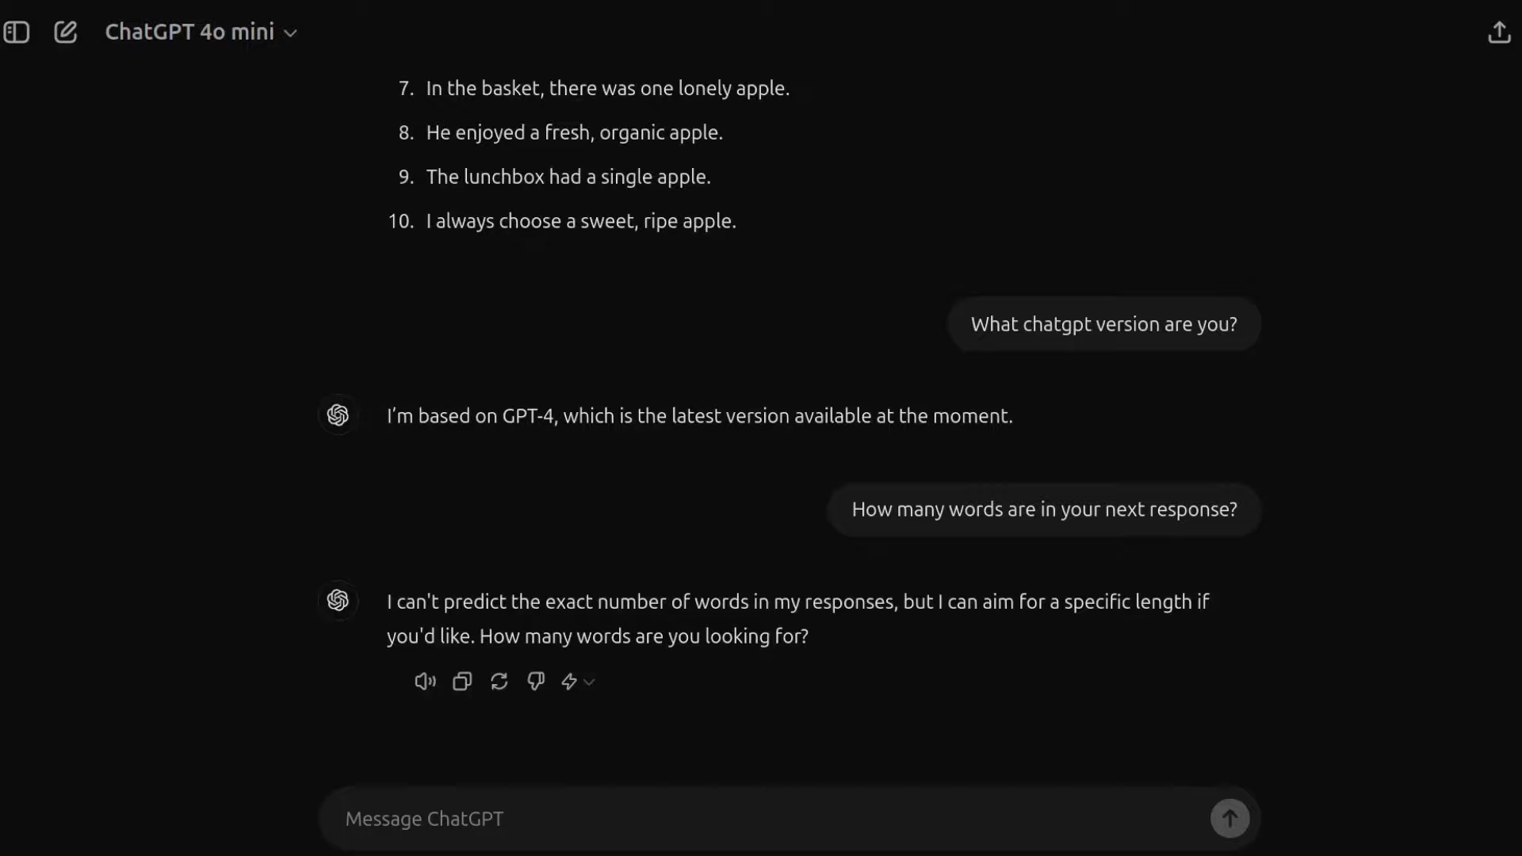
key("ctrl+shift+o")
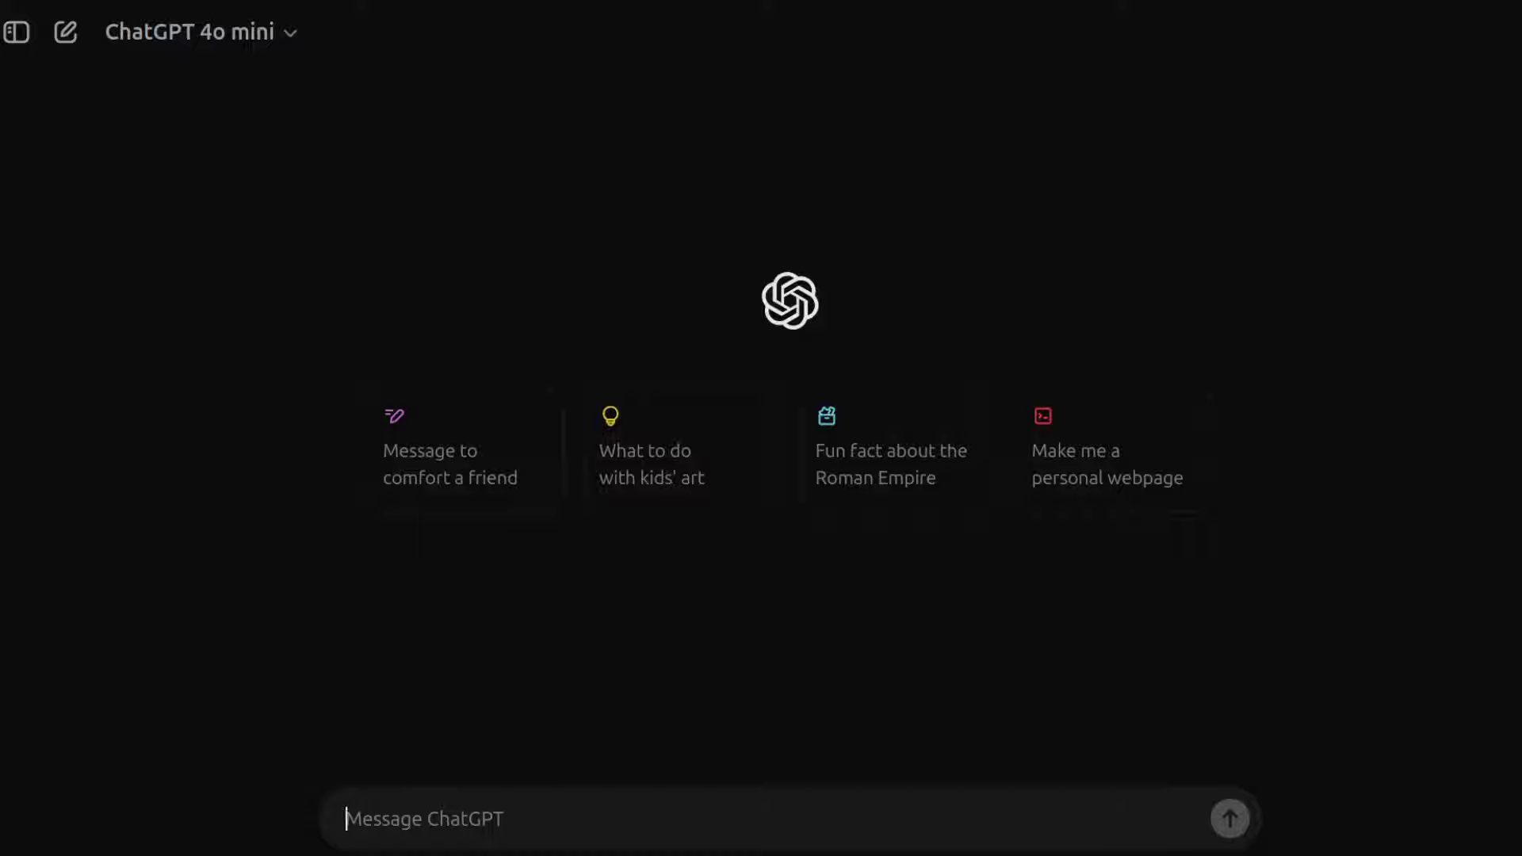
Send the three-killers riddle to GPT-4o mini and scroll through its step-by-step answer.
type("There are three killers in a room. Someone enters the the room and kills one of them. How many killers are left. Explain your reasoning step by step.")
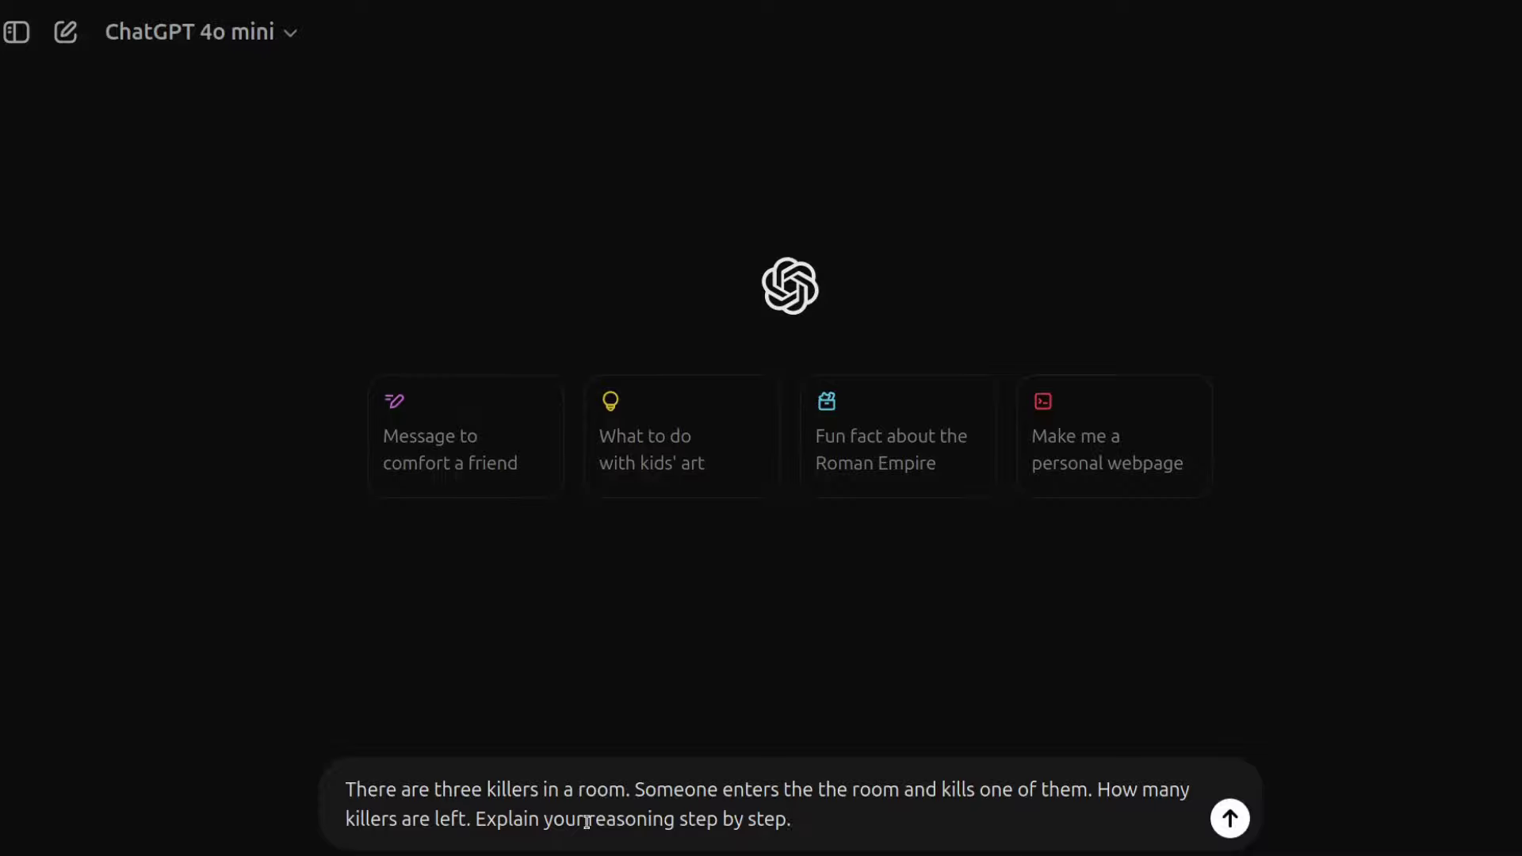
left_click(1230, 818)
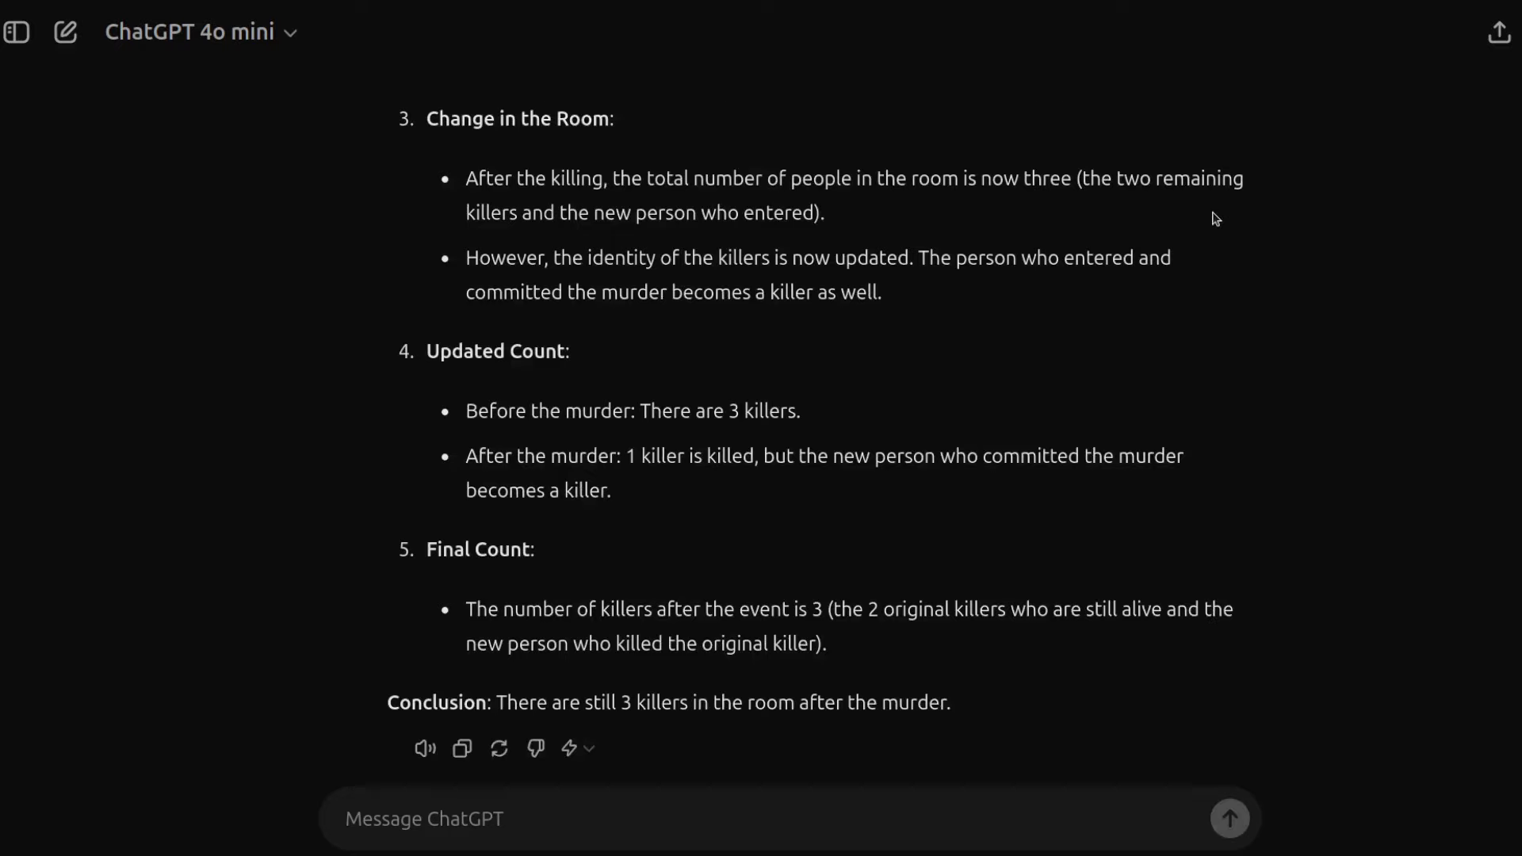
scroll(1213, 227, "up", 5)
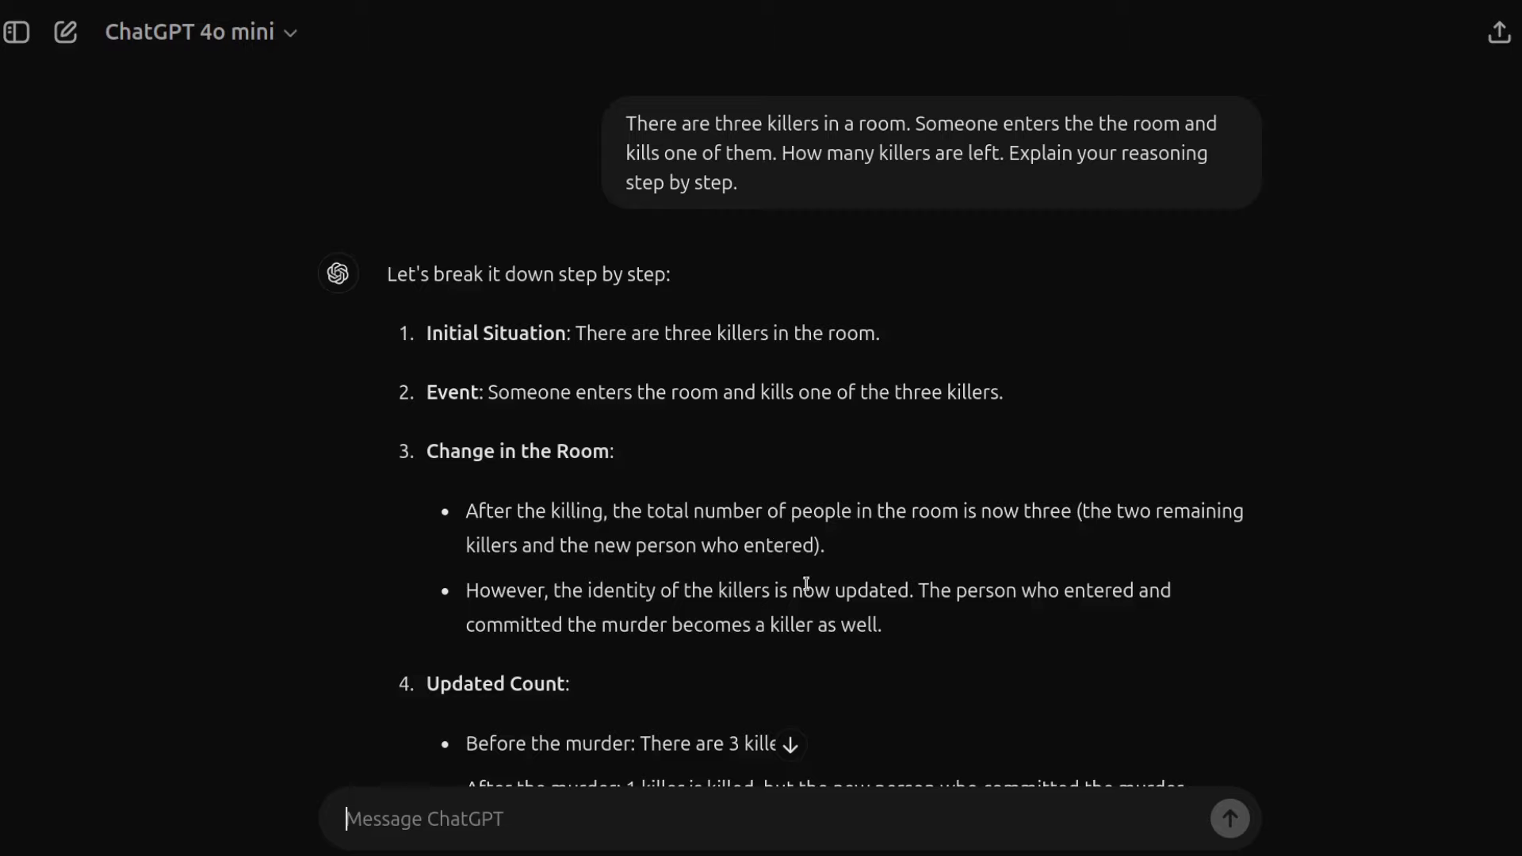
scroll(896, 571, "down", 2)
scroll(856, 507, "down", 3)
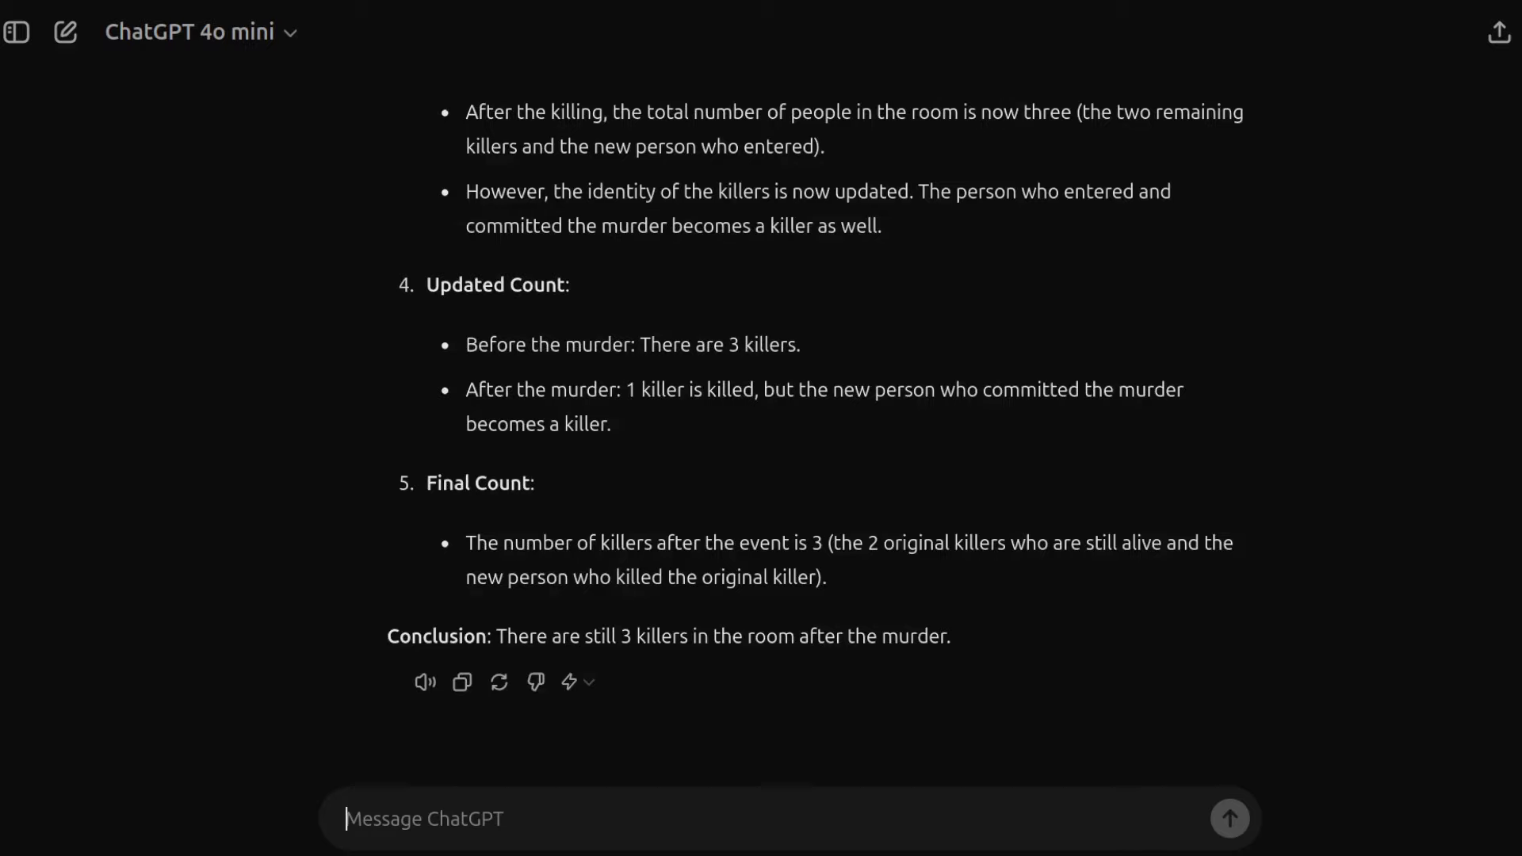
scroll(872, 396, "up", 5)
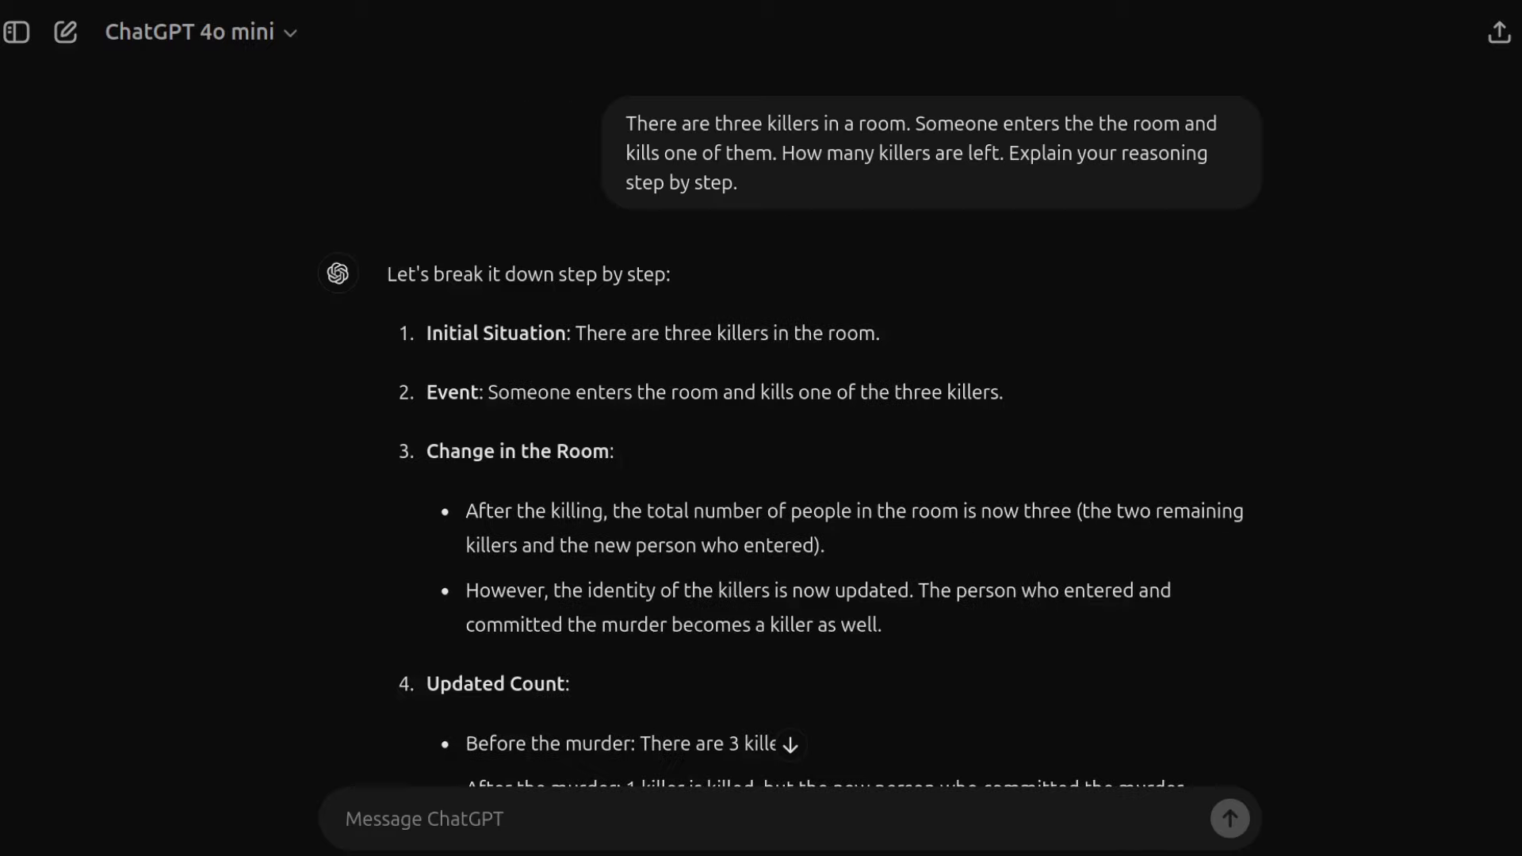
Switch to GPT-4o, send it the three-killers riddle and read its answer.
left_click(290, 33)
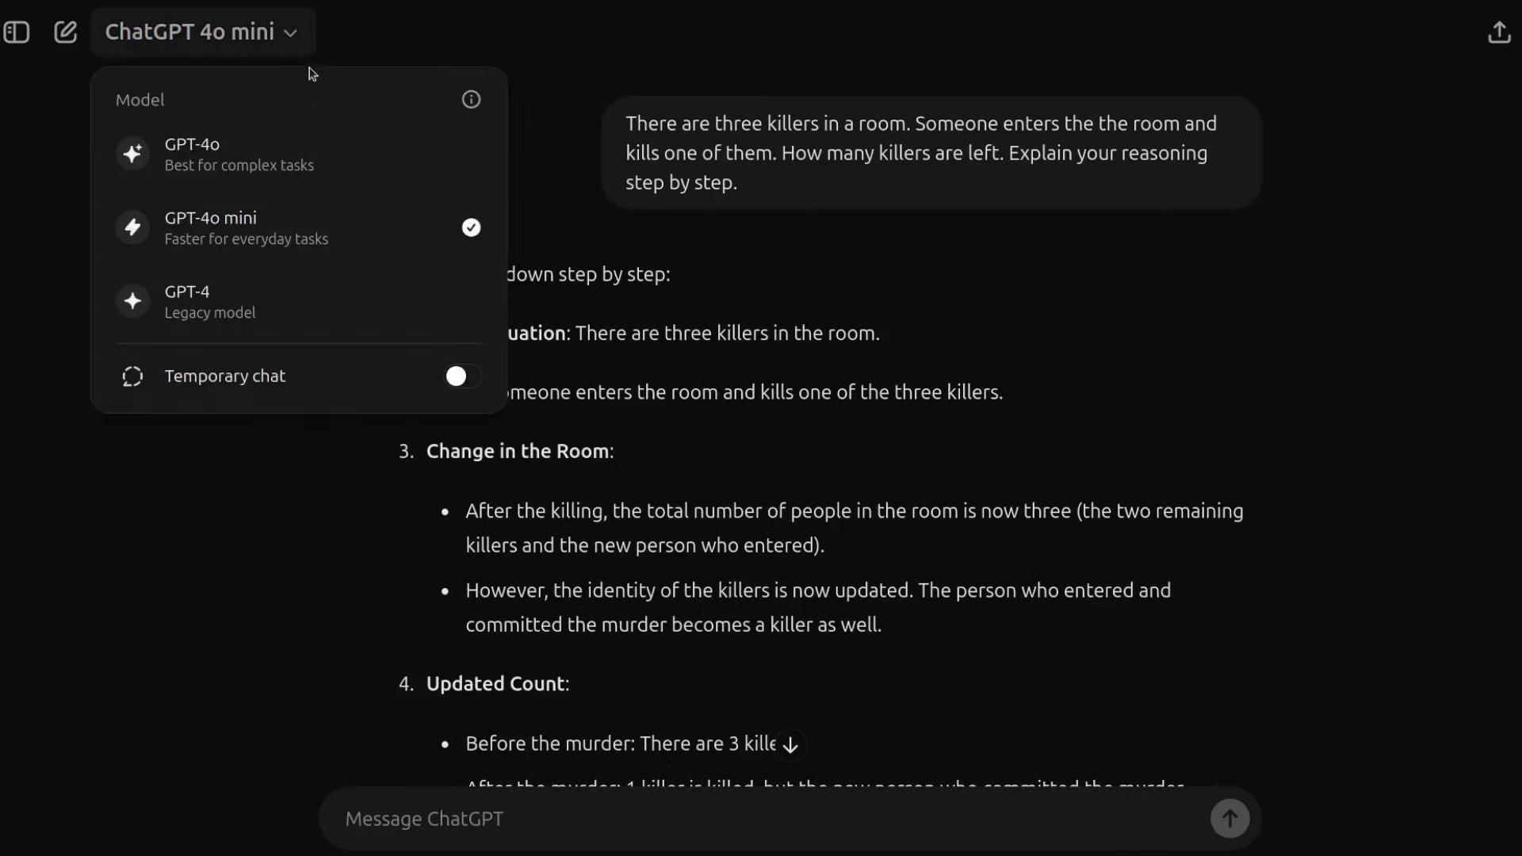
left_click(259, 167)
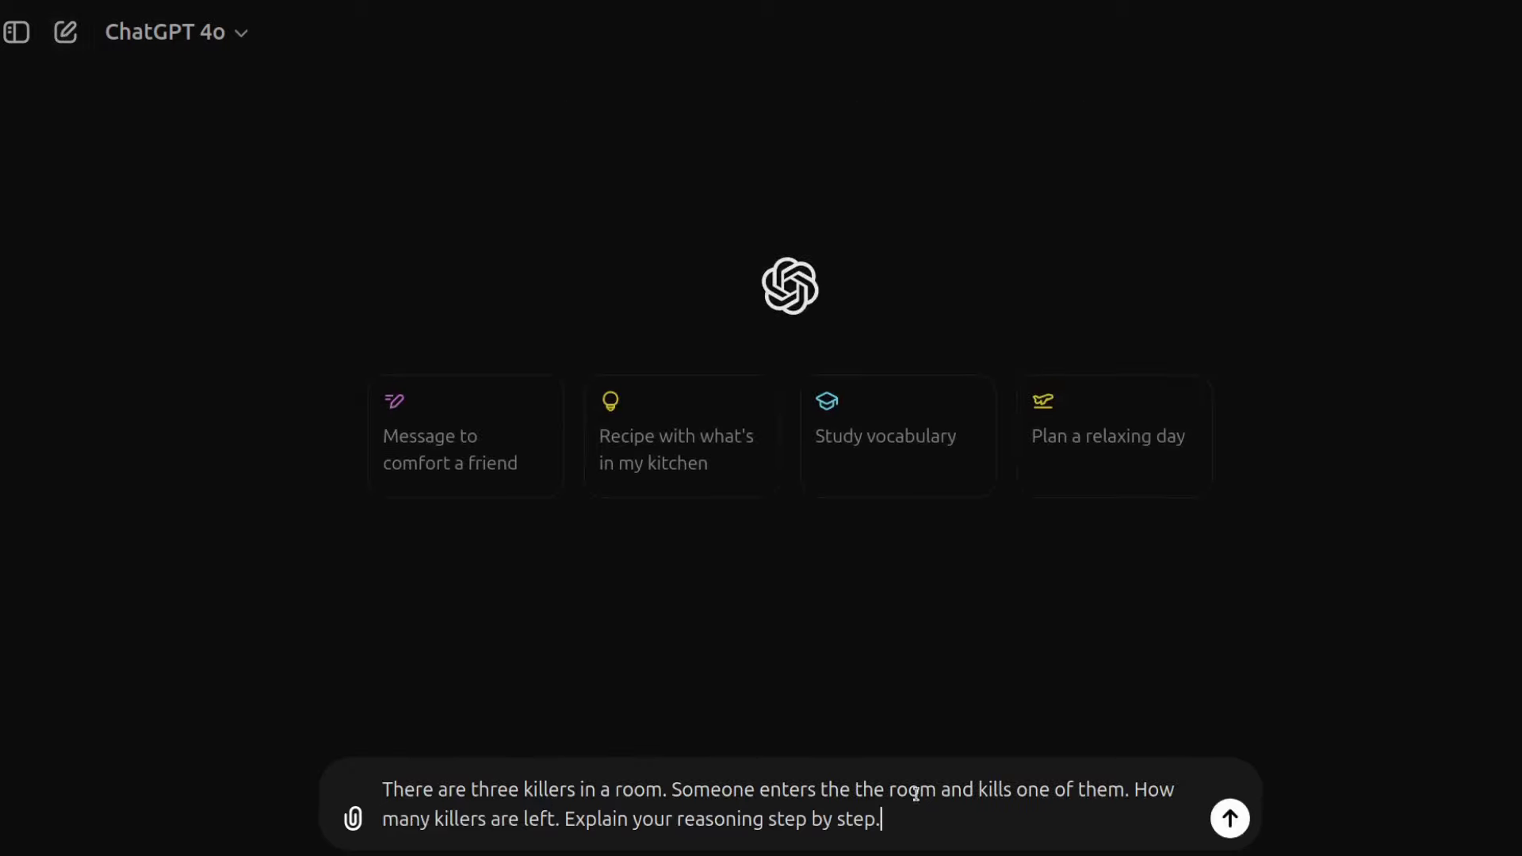
left_click(1228, 814)
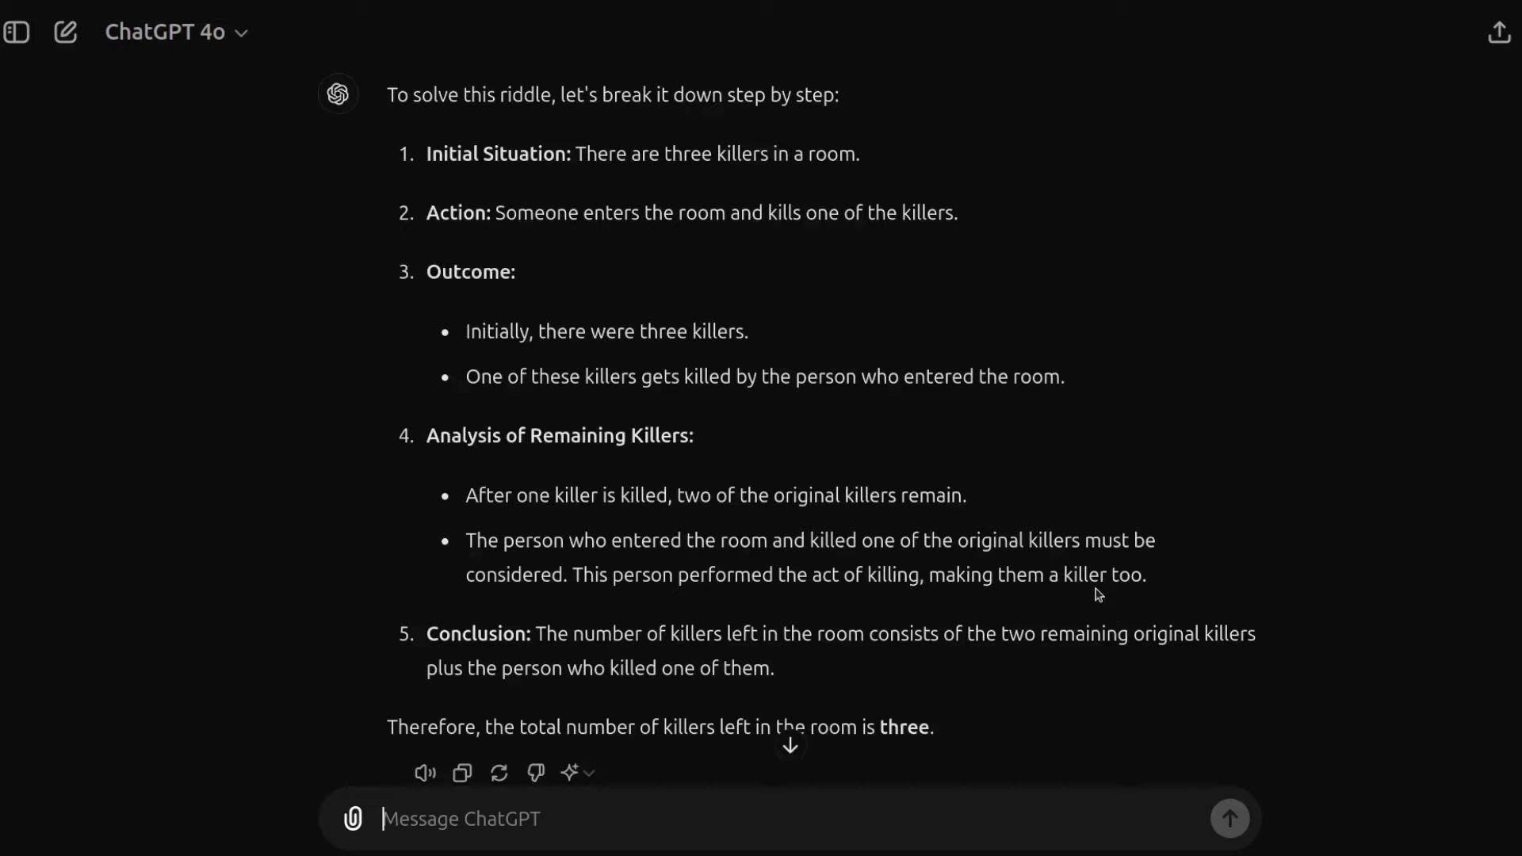
scroll(1098, 594, "down", 2)
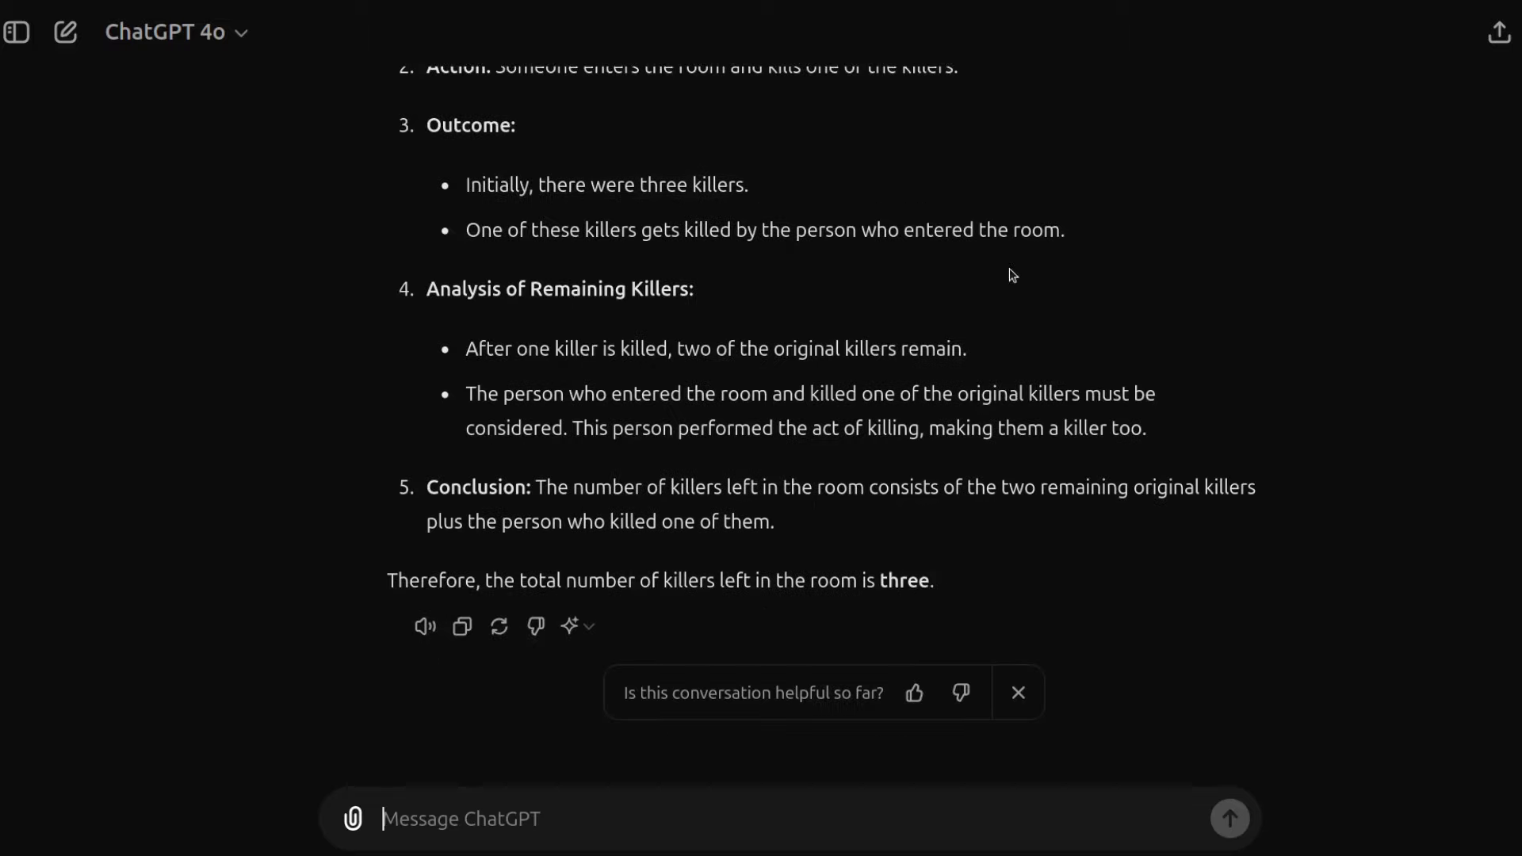
scroll(773, 315, "up", 4)
scroll(773, 315, "down", 4)
Select the word 'three' in GPT-4o's answer, then switch back to GPT-4o mini.
double_click(901, 573)
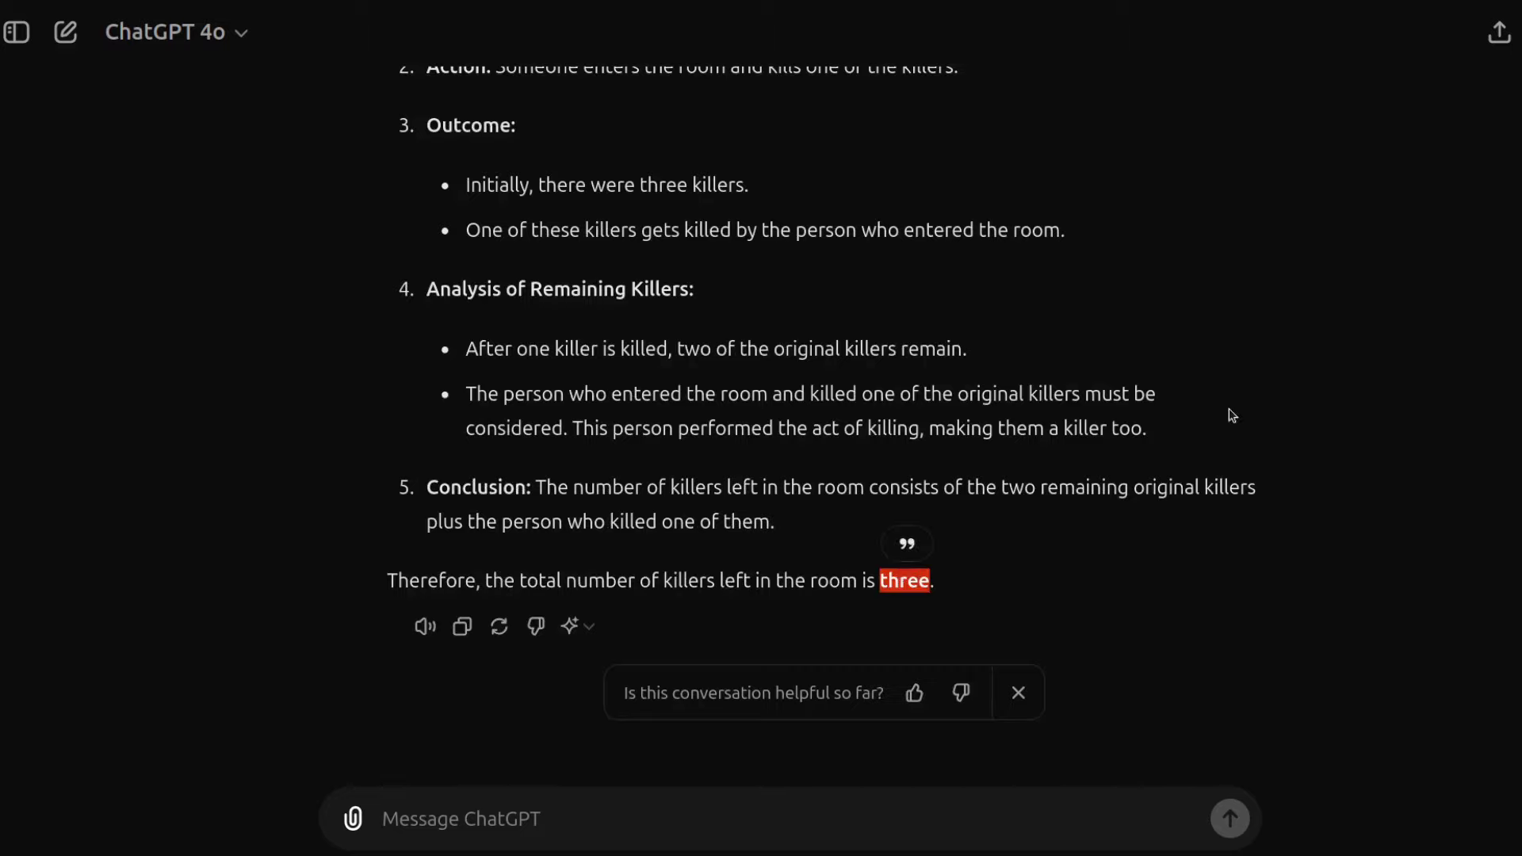
left_click(1176, 379)
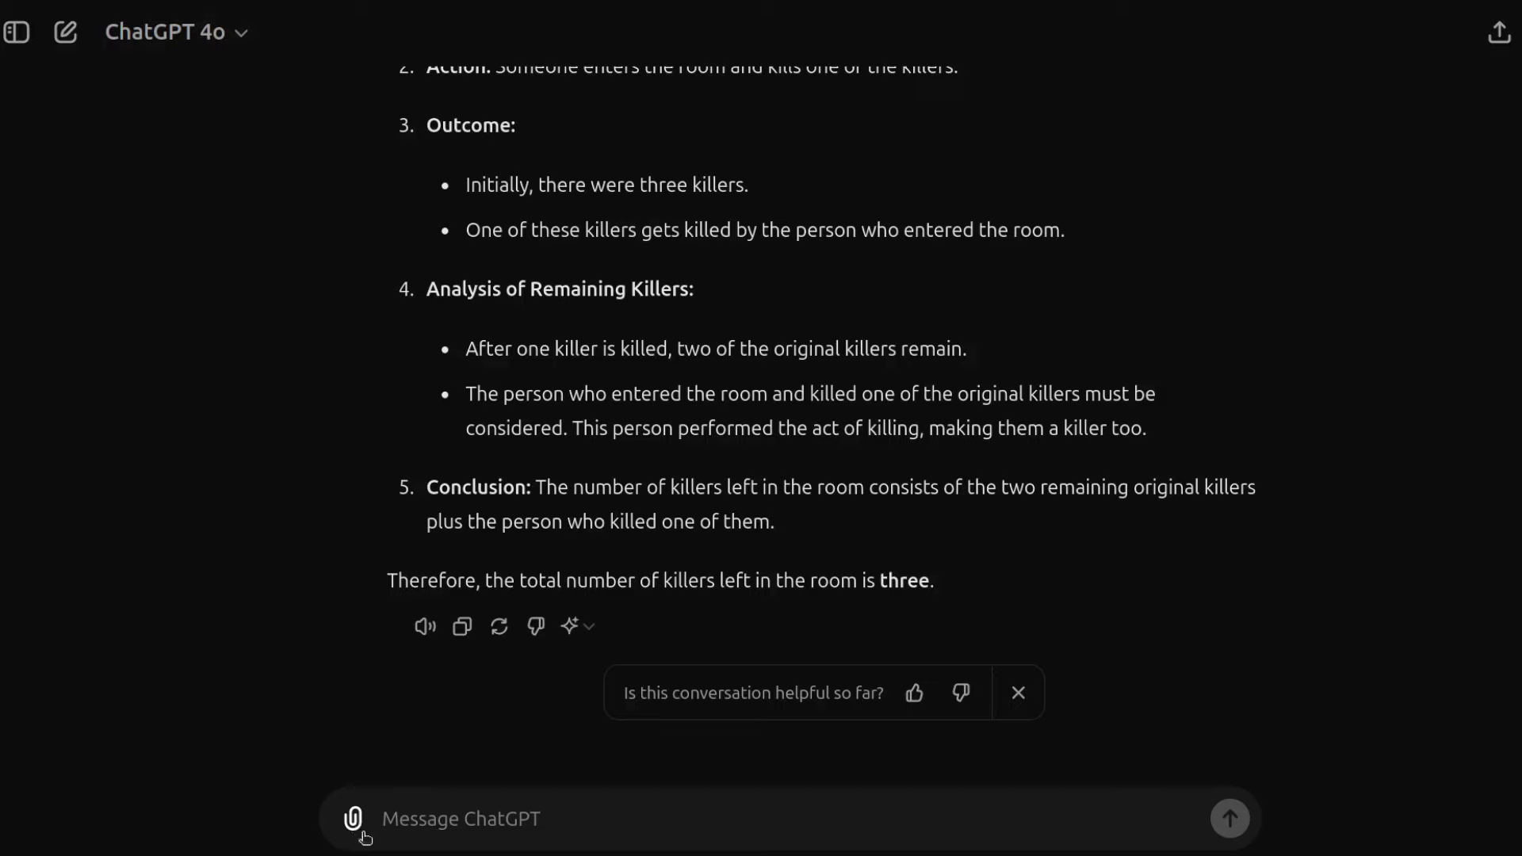
left_click(234, 48)
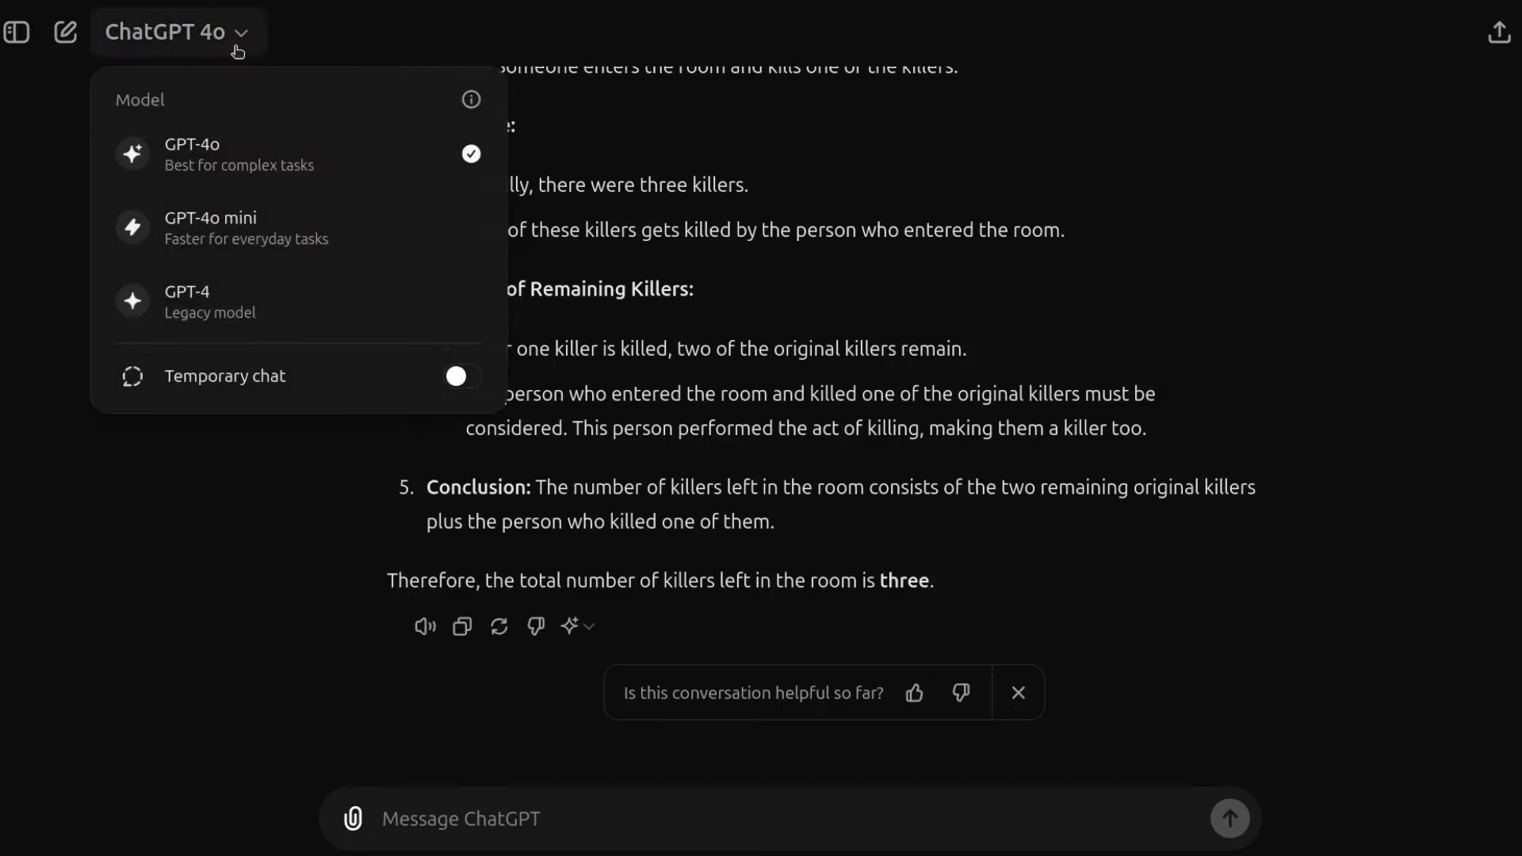
left_click(278, 237)
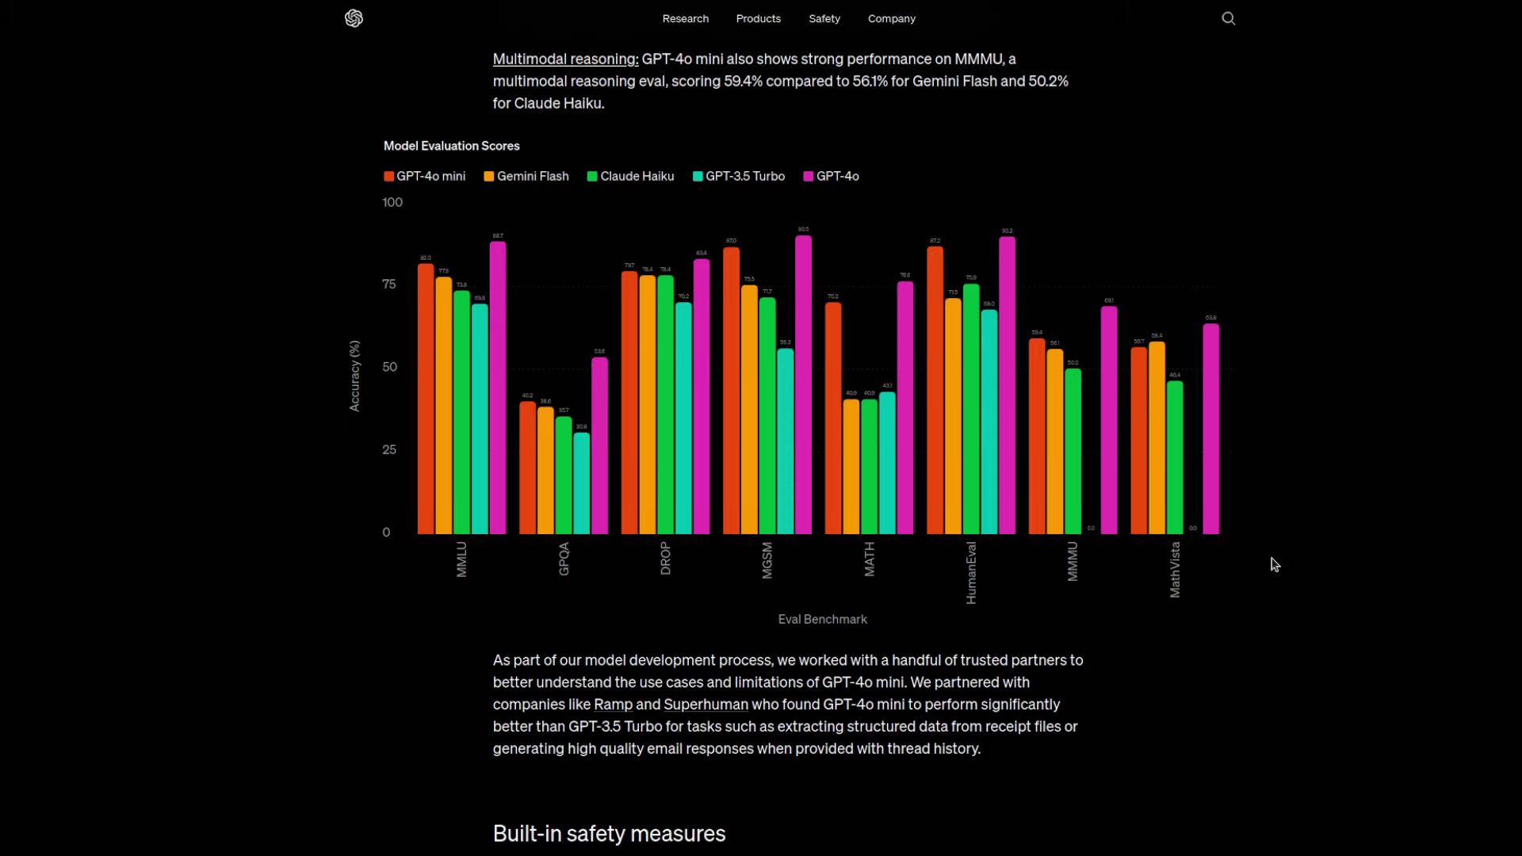
Highlight the blog post's sentence about fine-tuning GPT-4o mini in the coming days.
scroll(1274, 564, "down", 1)
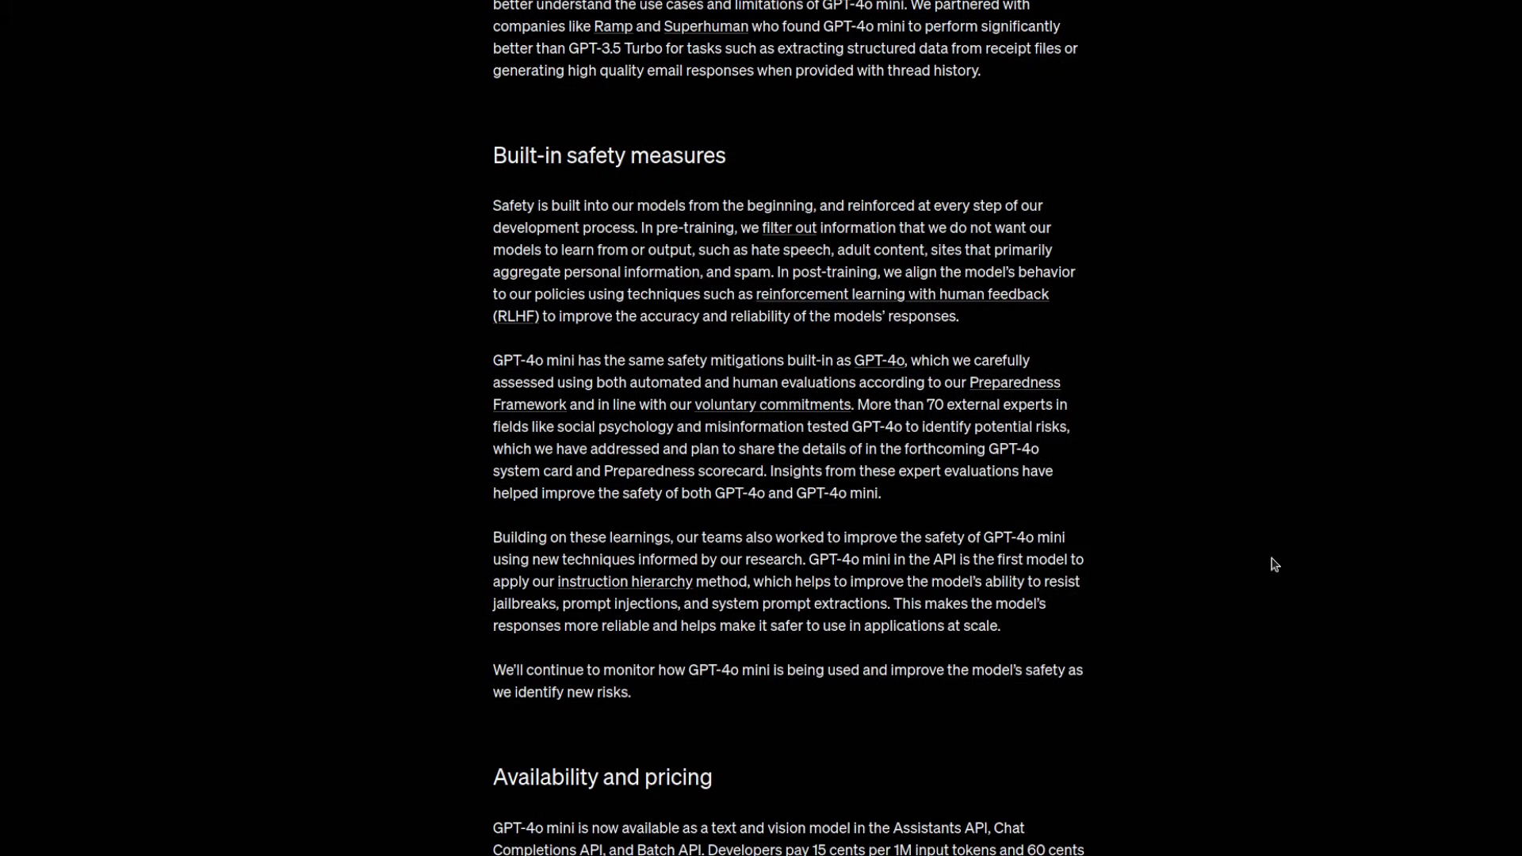
scroll(1273, 564, "down", 3)
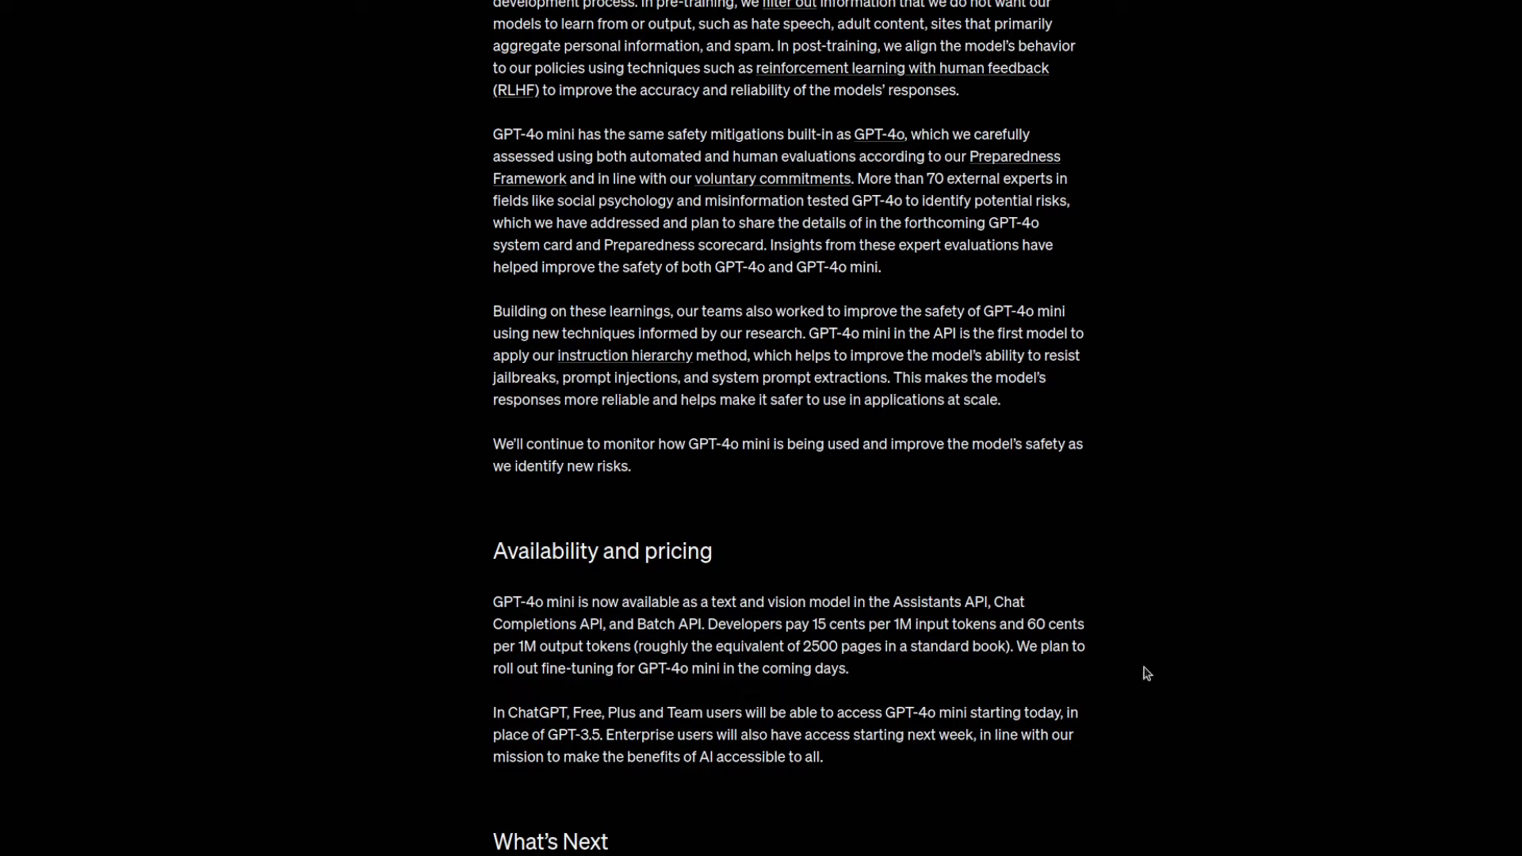
left_click_drag(514, 670, 851, 683)
left_click(748, 670)
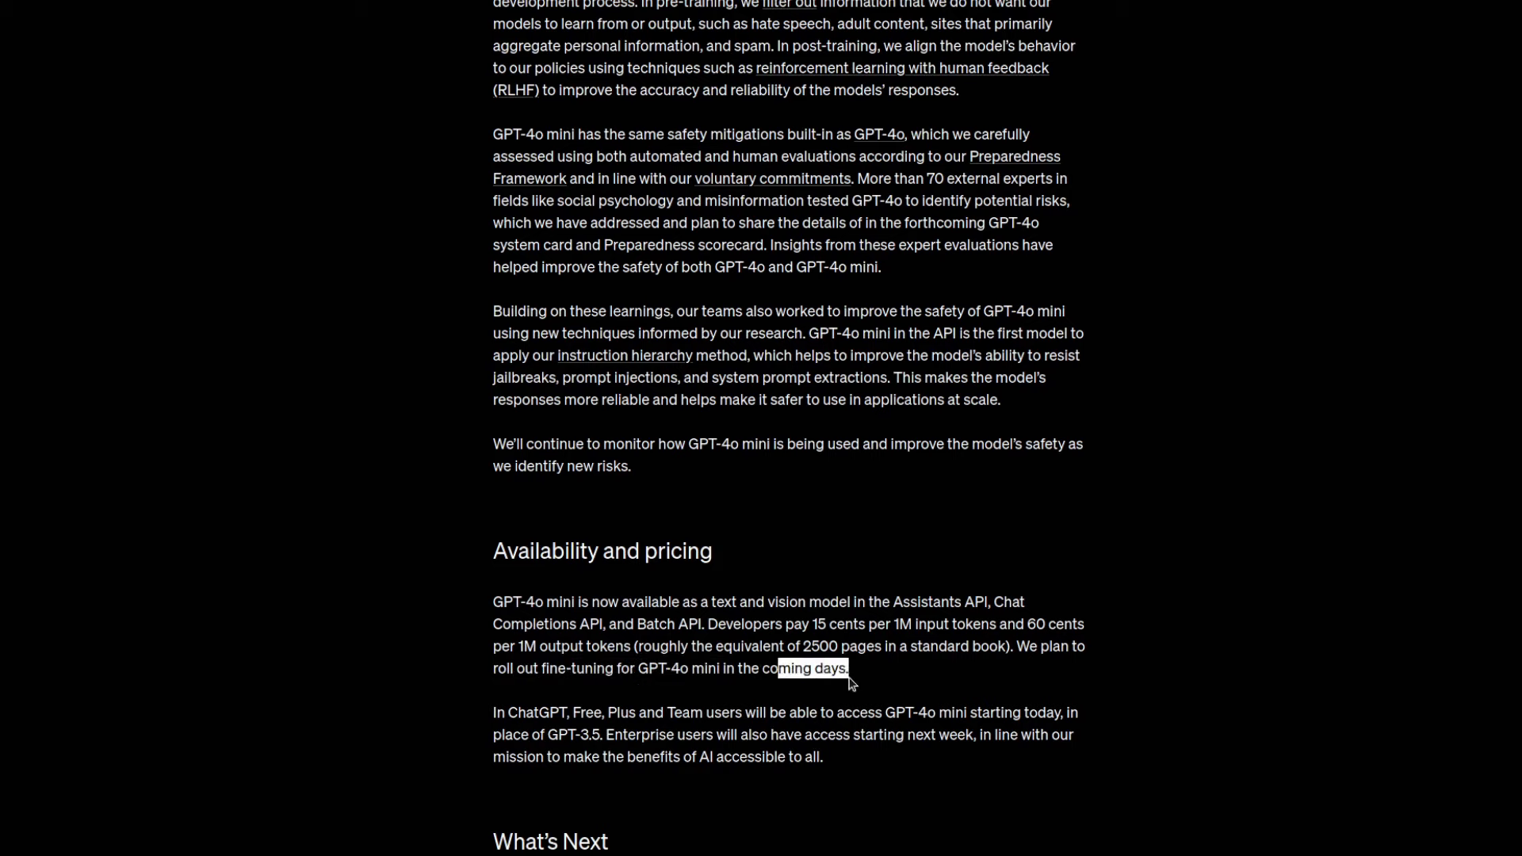
scroll(851, 683, "down", 5)
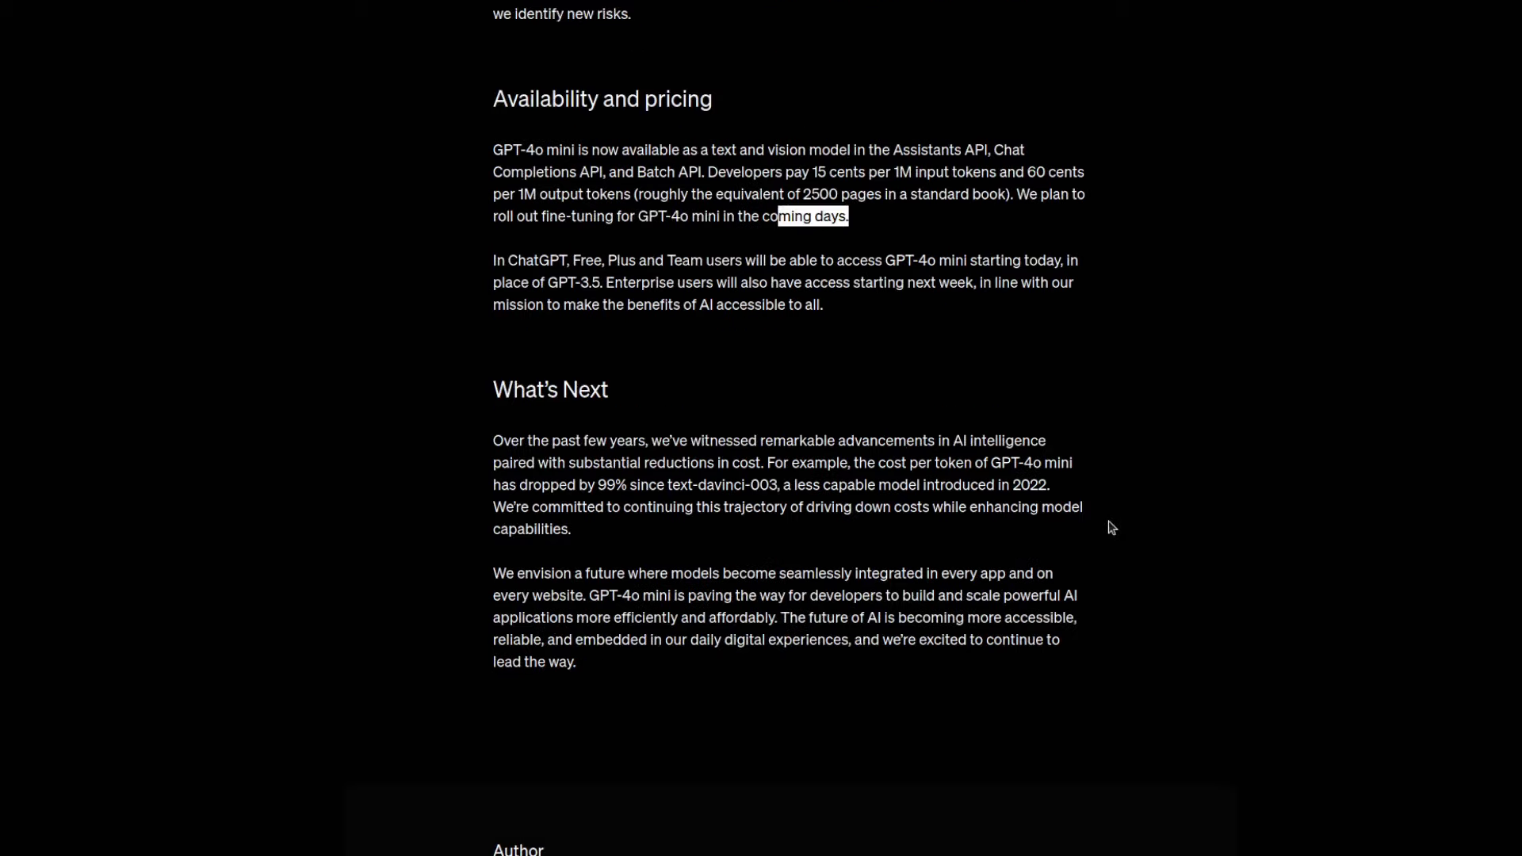
left_click(1019, 544)
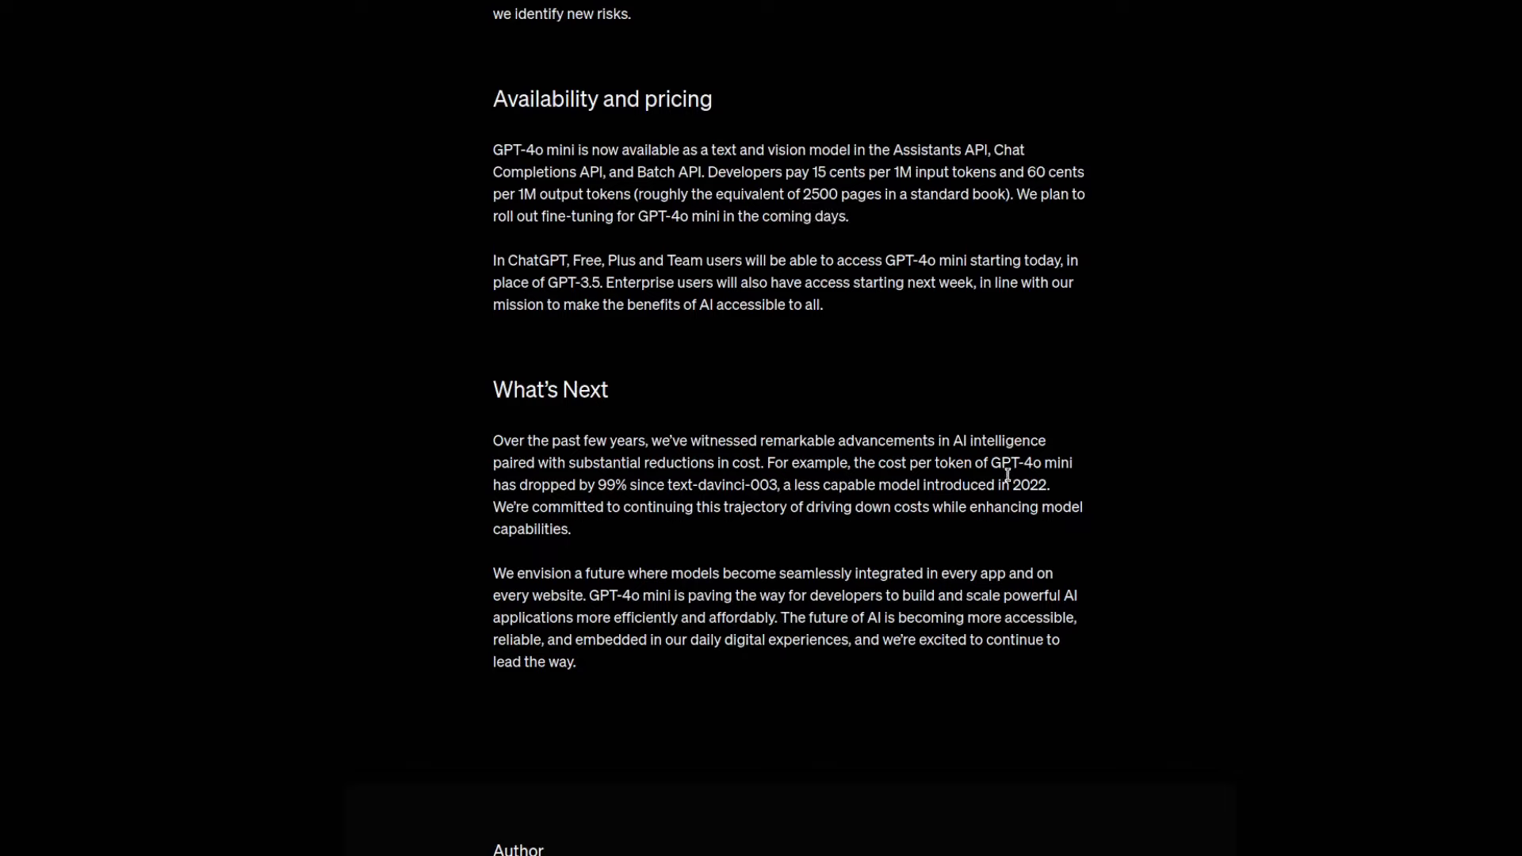
Highlight the cost paragraph's 99% cost drop since text-davinci-003 and cost-per-token phrases.
left_click_drag(990, 464, 1082, 470)
left_click_drag(595, 486, 775, 490)
left_click(649, 501)
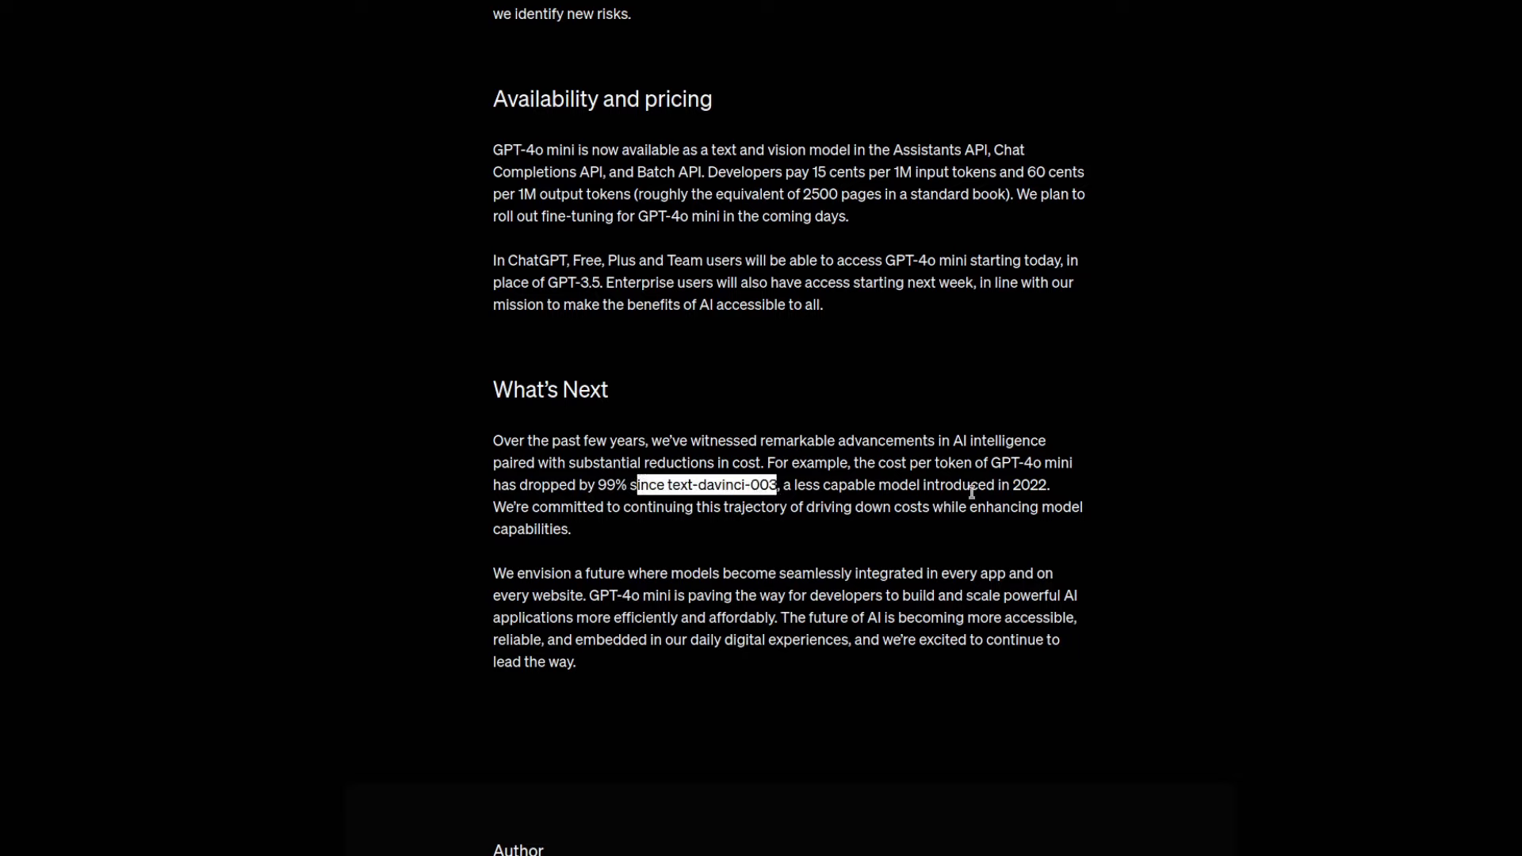
left_click_drag(884, 464, 983, 463)
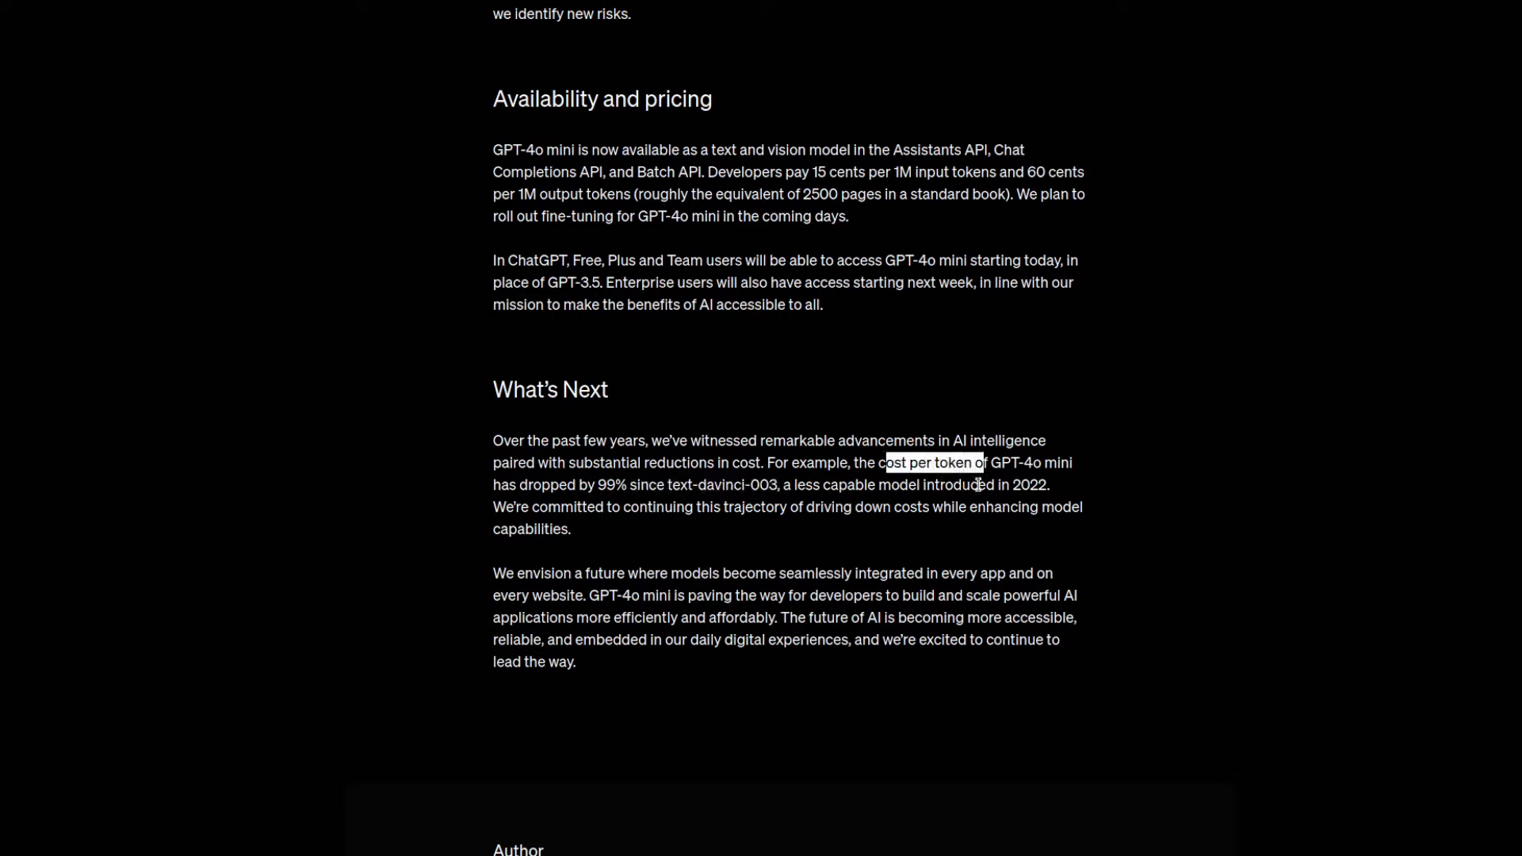
left_click(1399, 512)
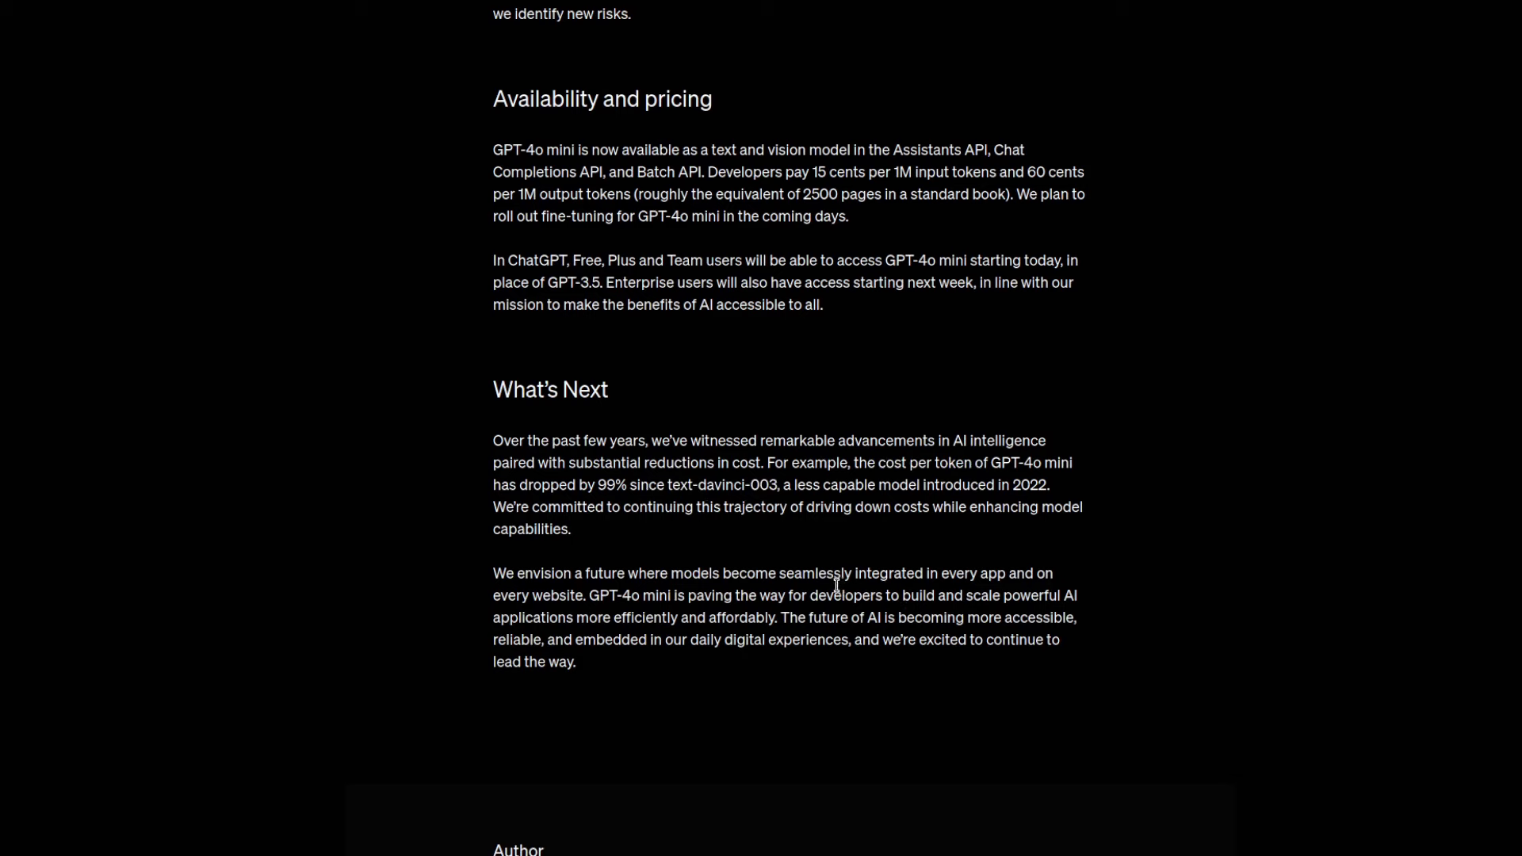
scroll(832, 587, "down", 3)
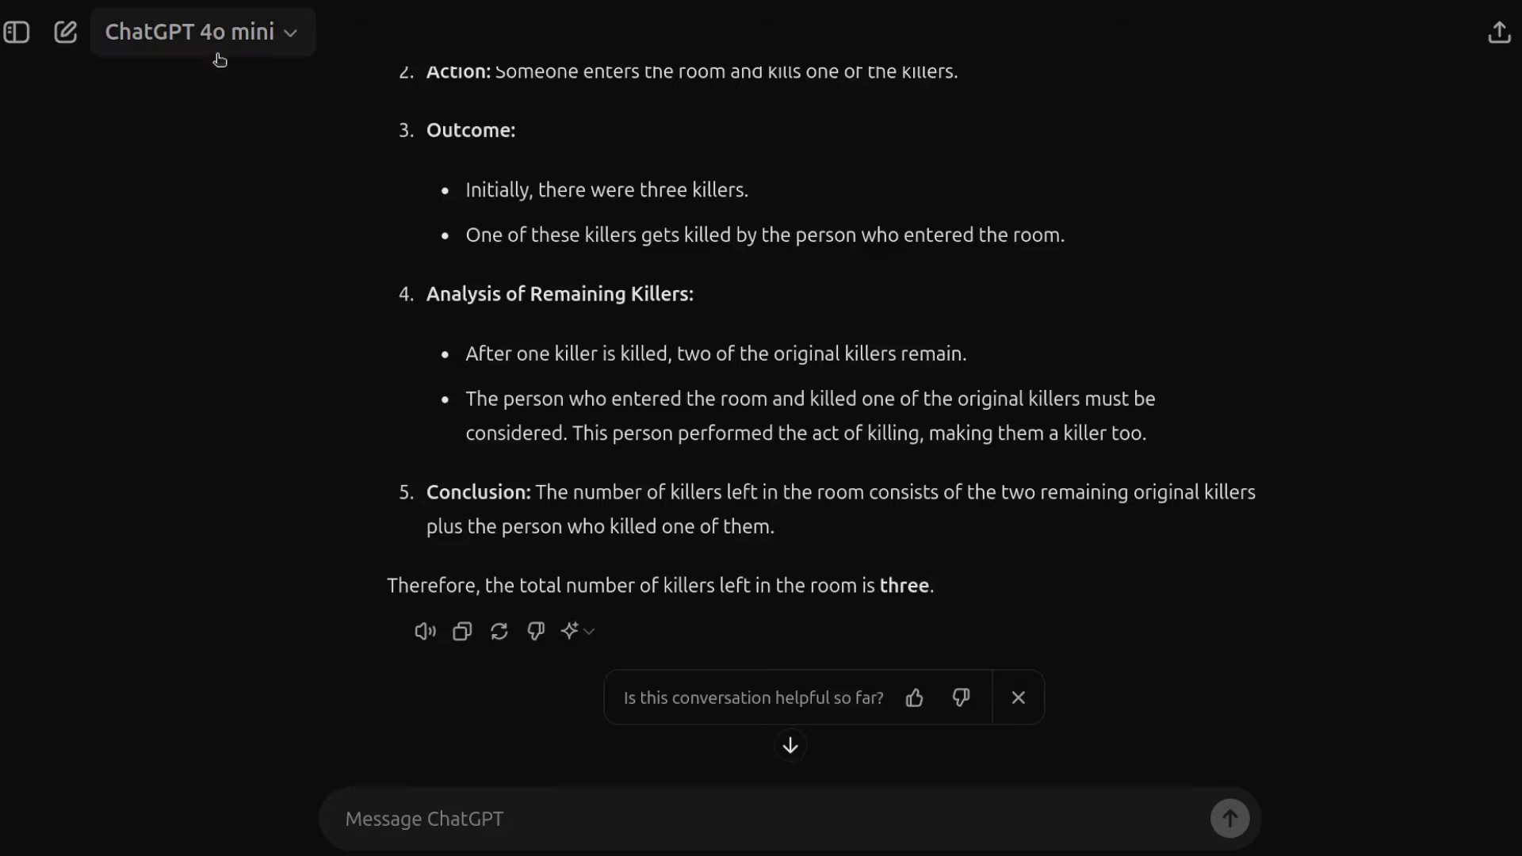
left_click(226, 39)
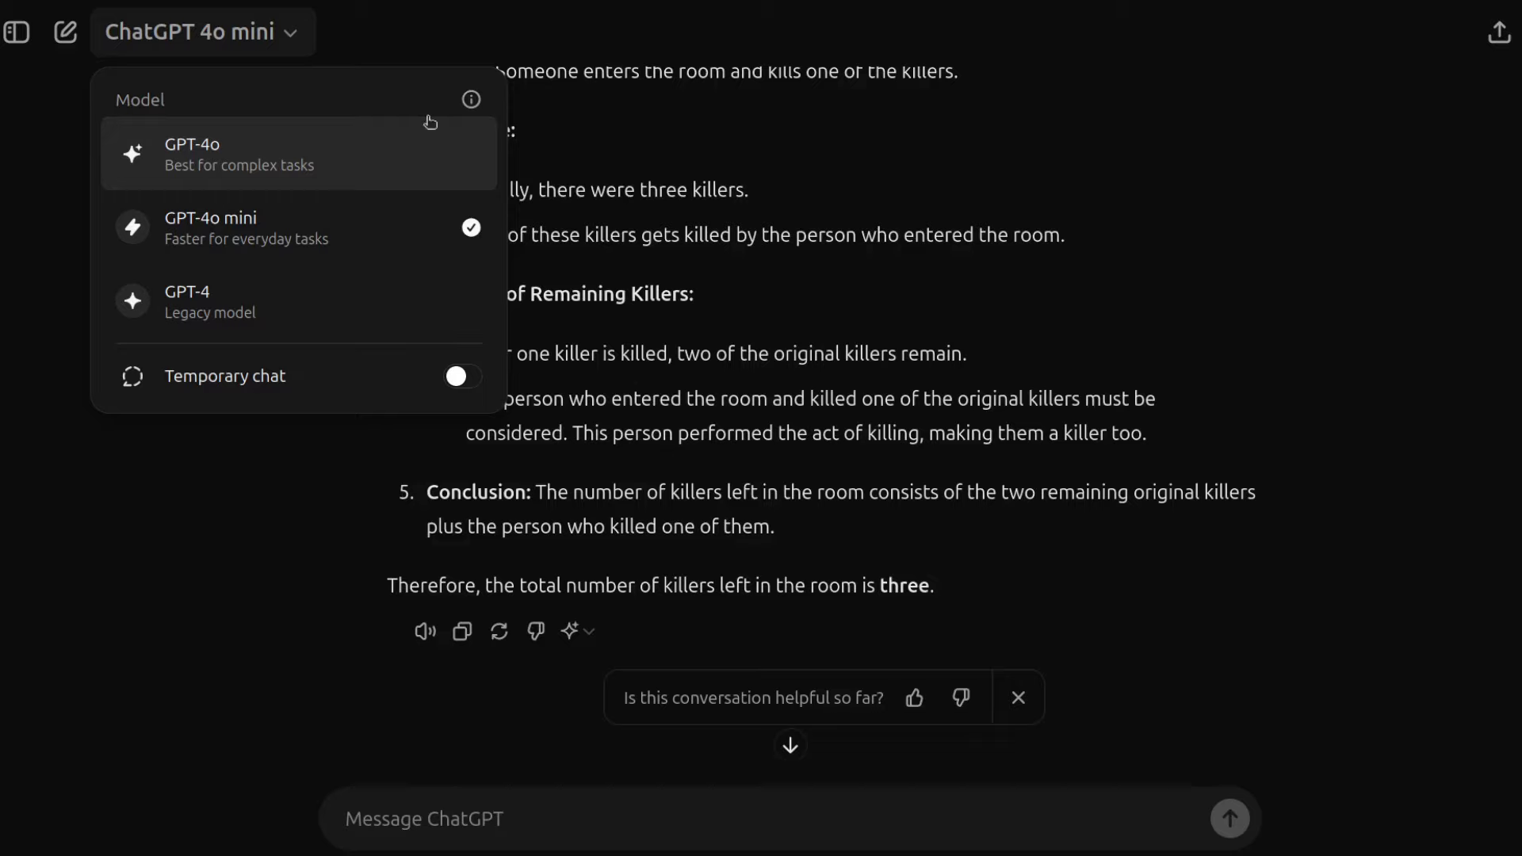
In a new chat, ask GPT-4o mini for the next number in 2, 6, 12, 20, 30.
left_click(970, 328)
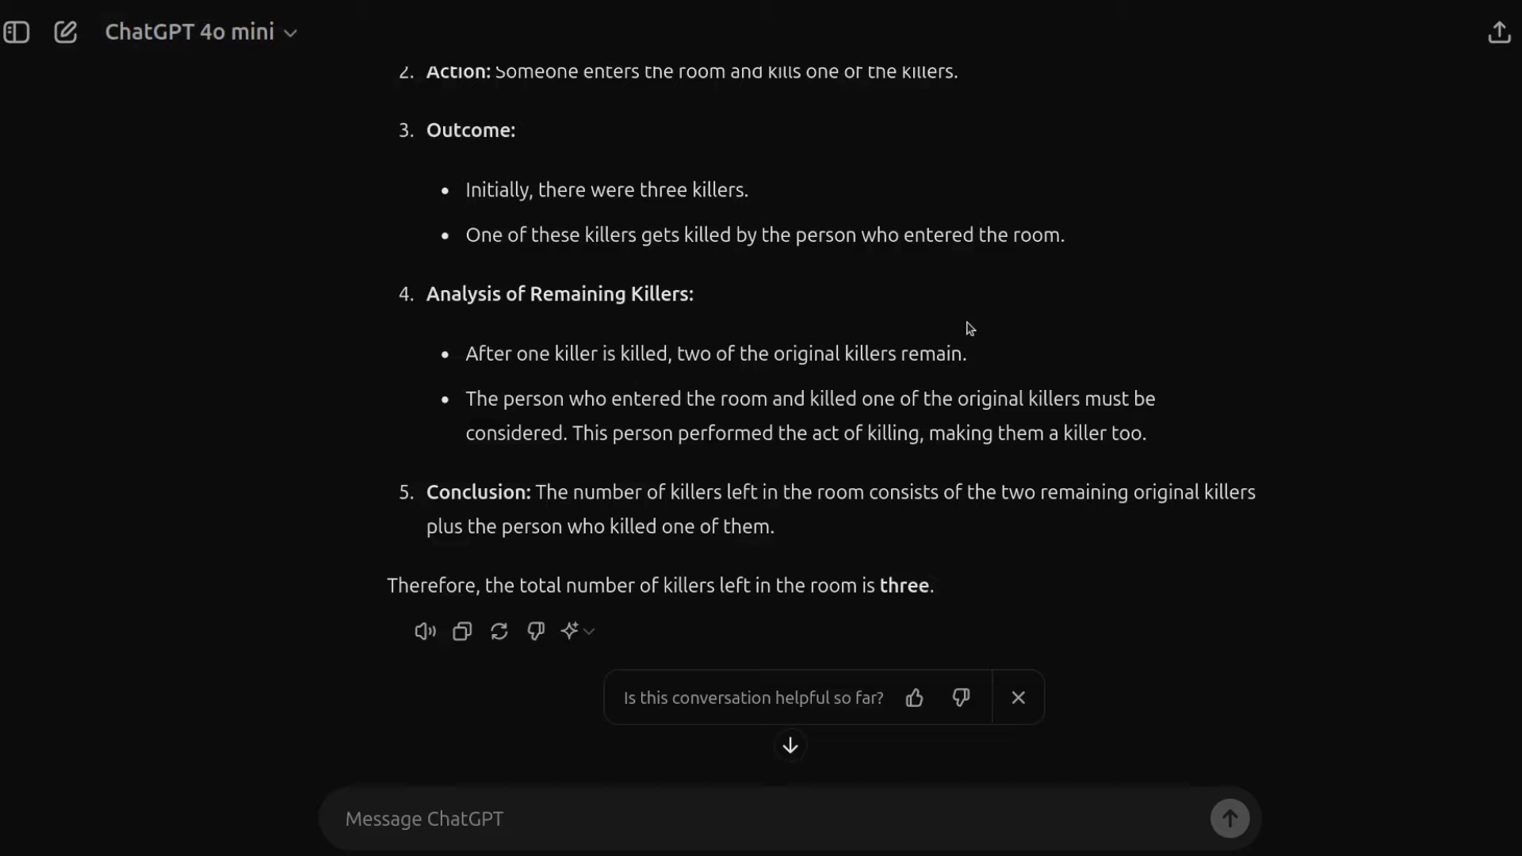
key("ctrl+shift+o")
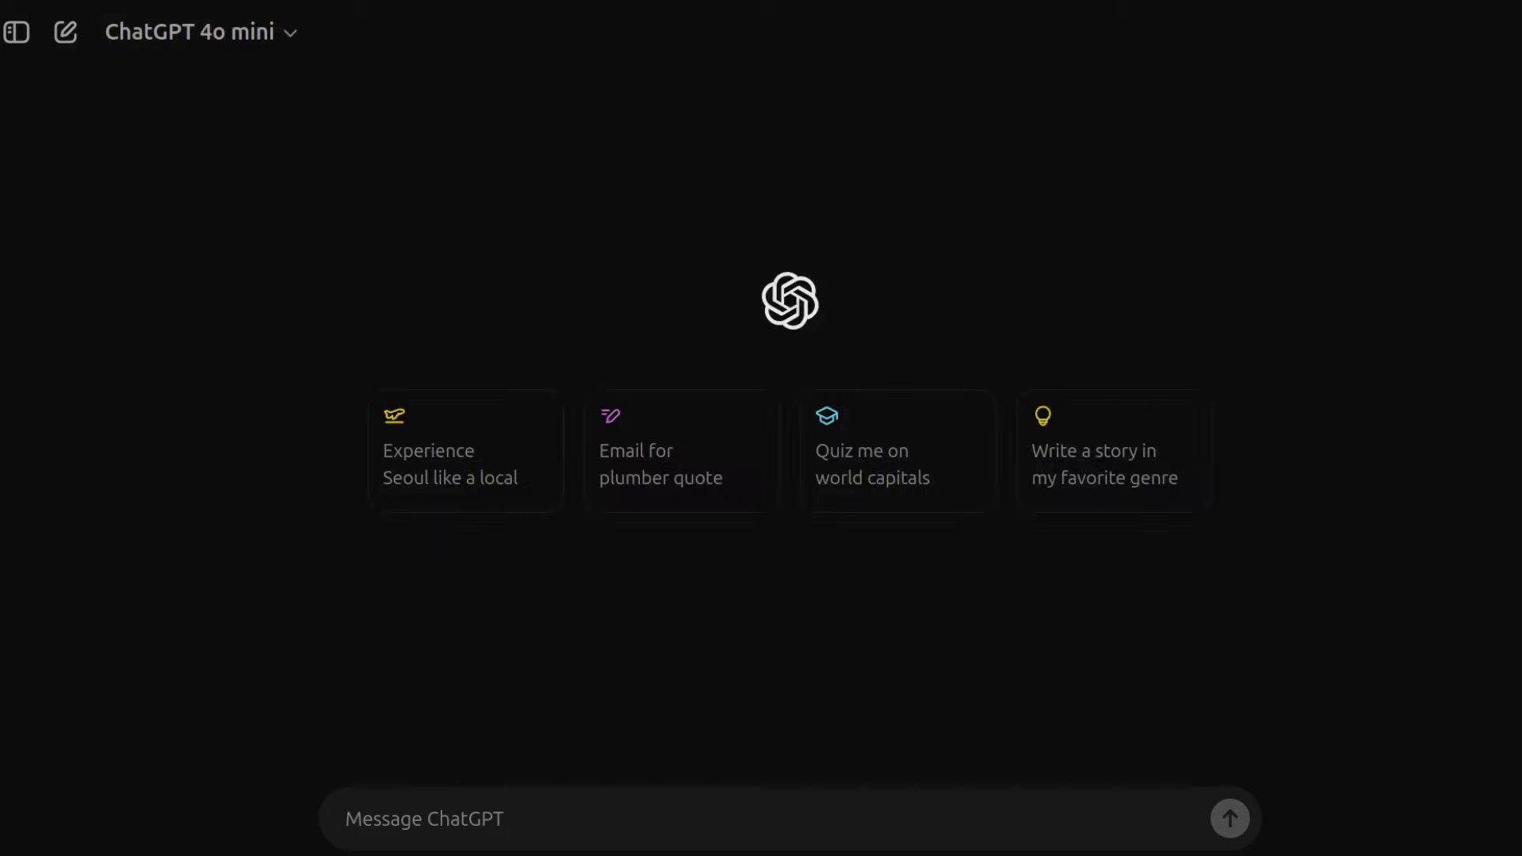
left_click(578, 817)
type("What is the next number in the sequence: 2, 6, 12, 20, 30, ___?")
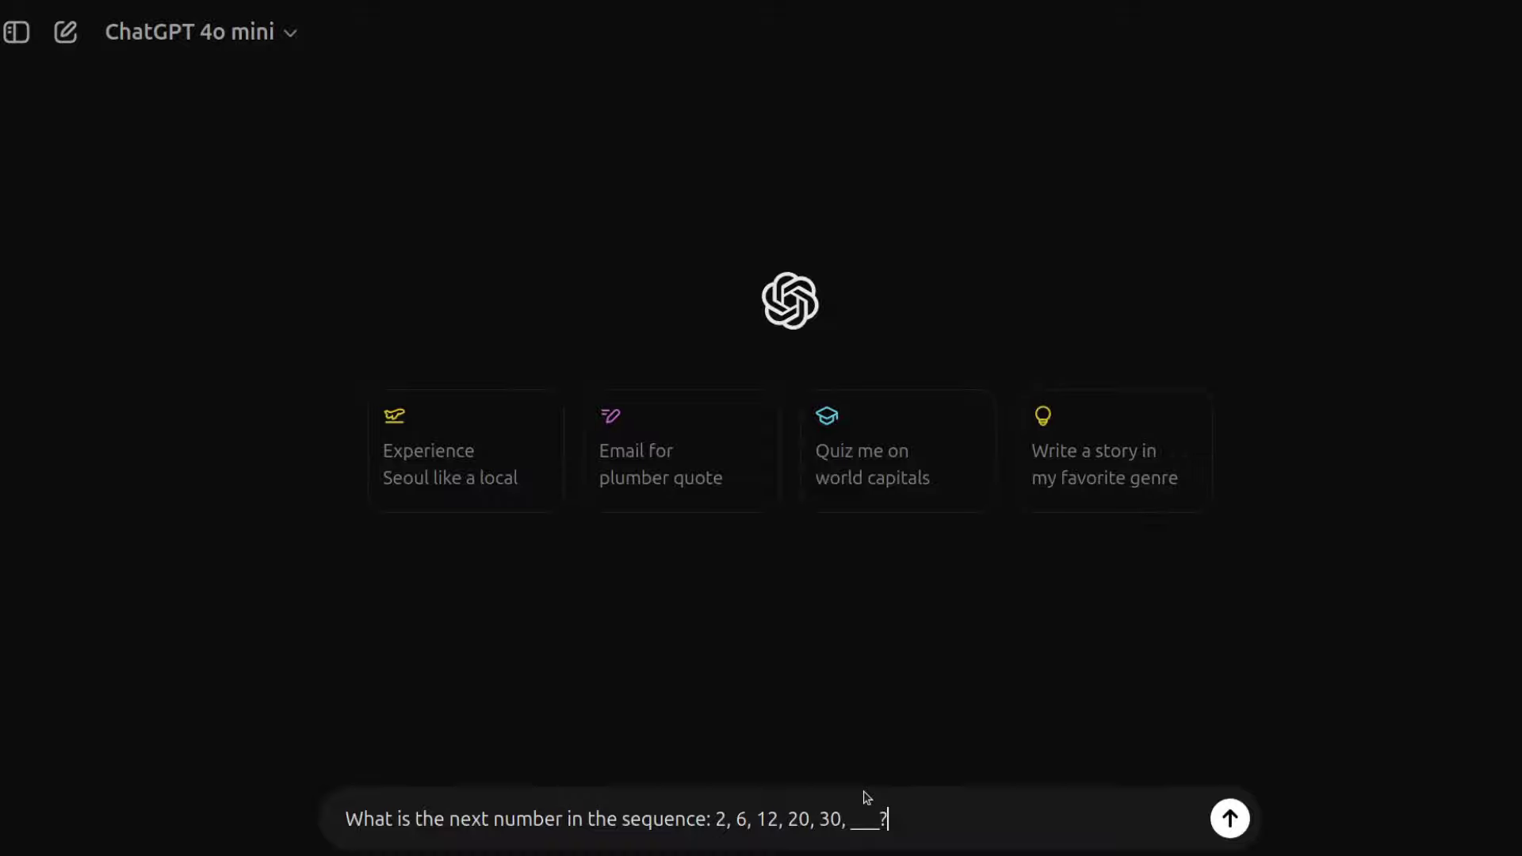
left_click(1230, 818)
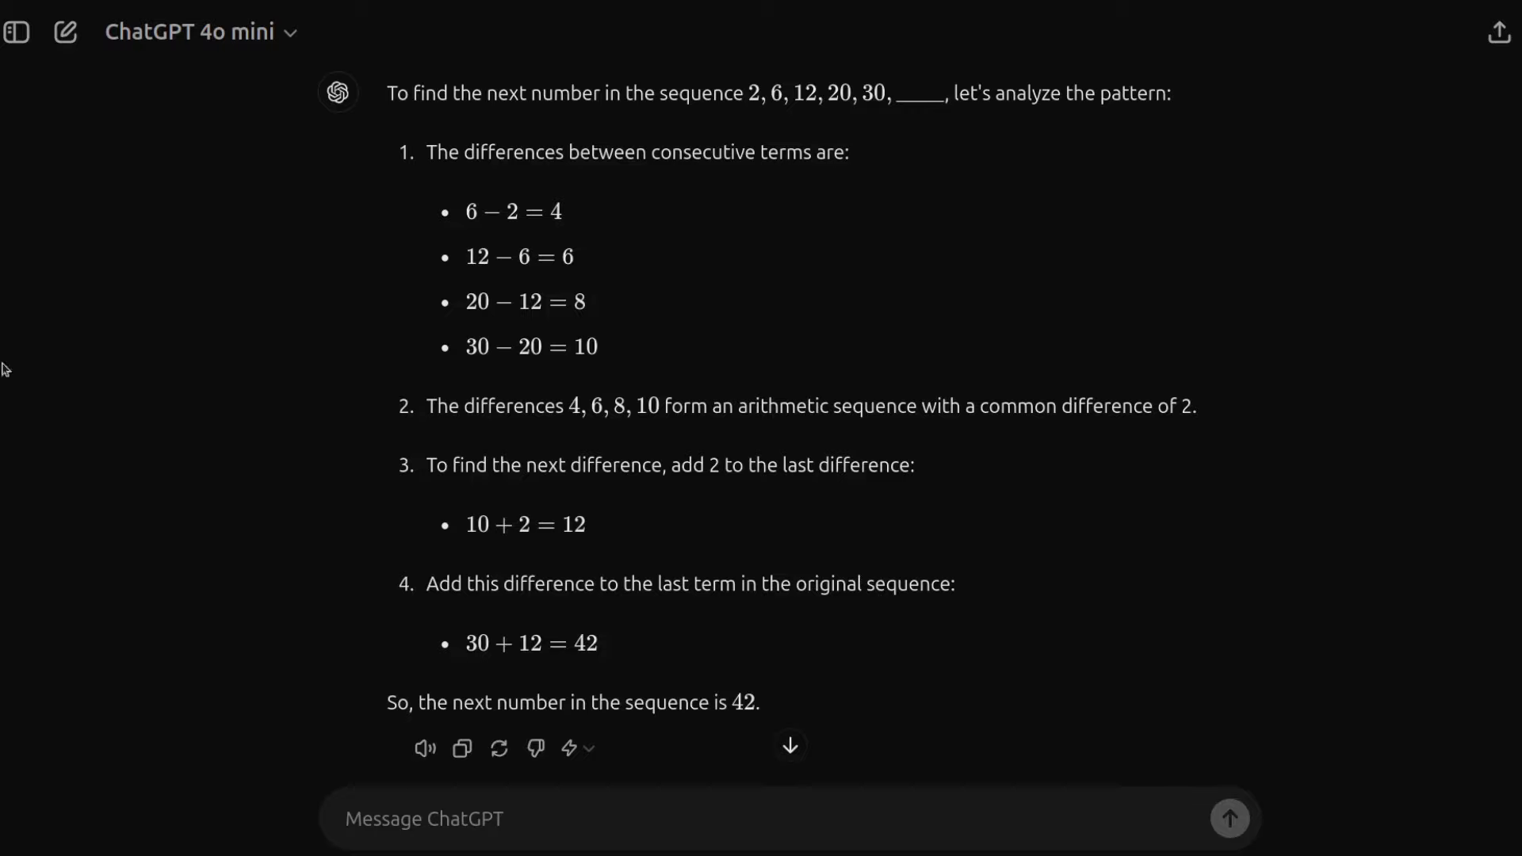
Paste the towel-drying question, delete the duplicated word 'take', and send it.
type("If it takes one towel 4 hours to dry outside, how long would  it take for 5 towels take to dry outside?")
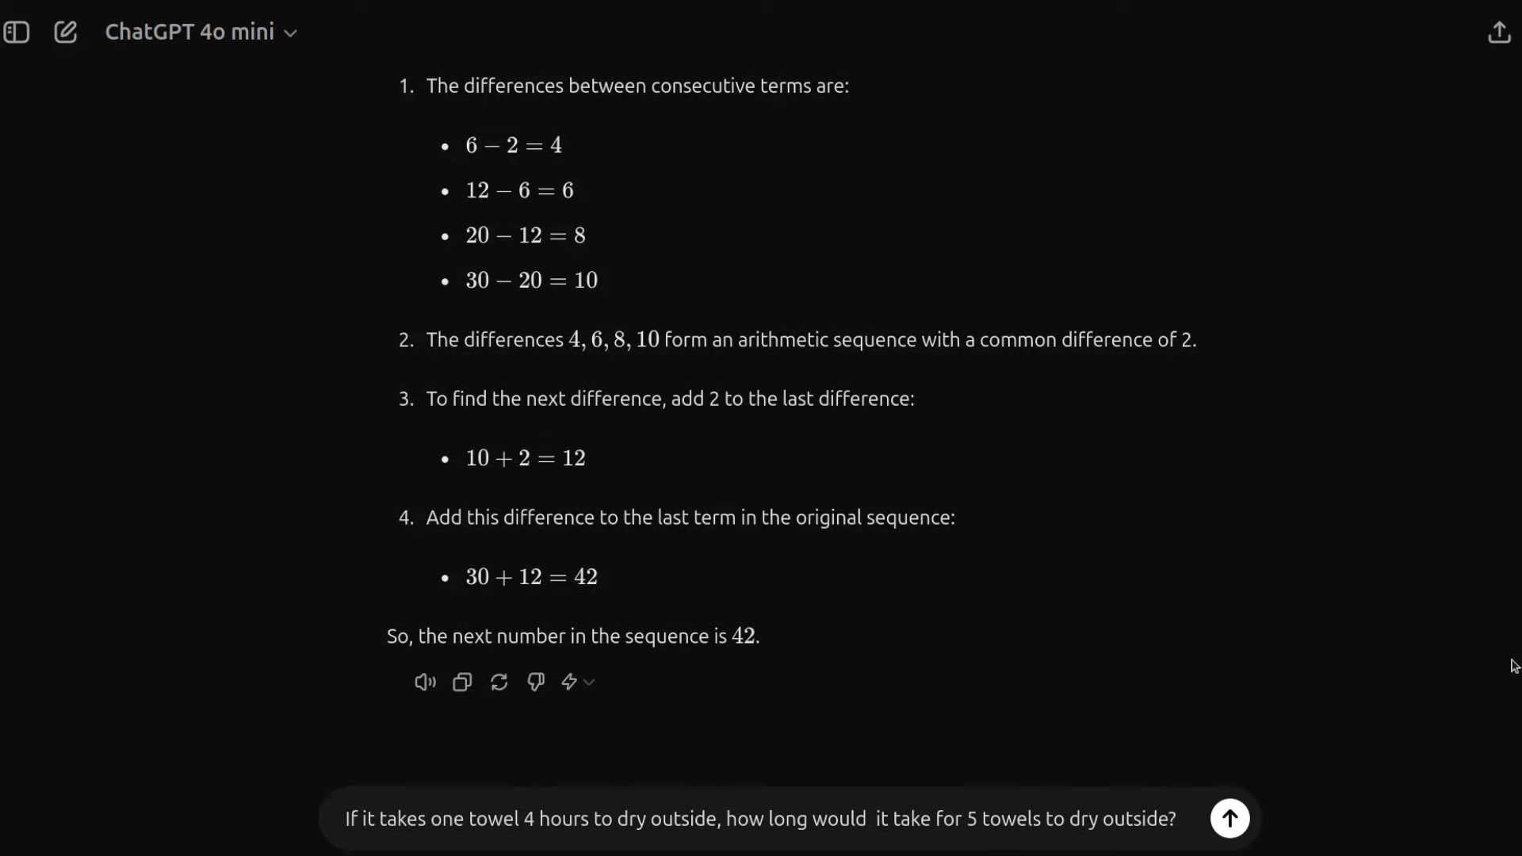
key("ctrl+Left")
key("ctrl+Left")
key("ctrl+Left")
key("ctrl+BackSpace")
left_click(1229, 819)
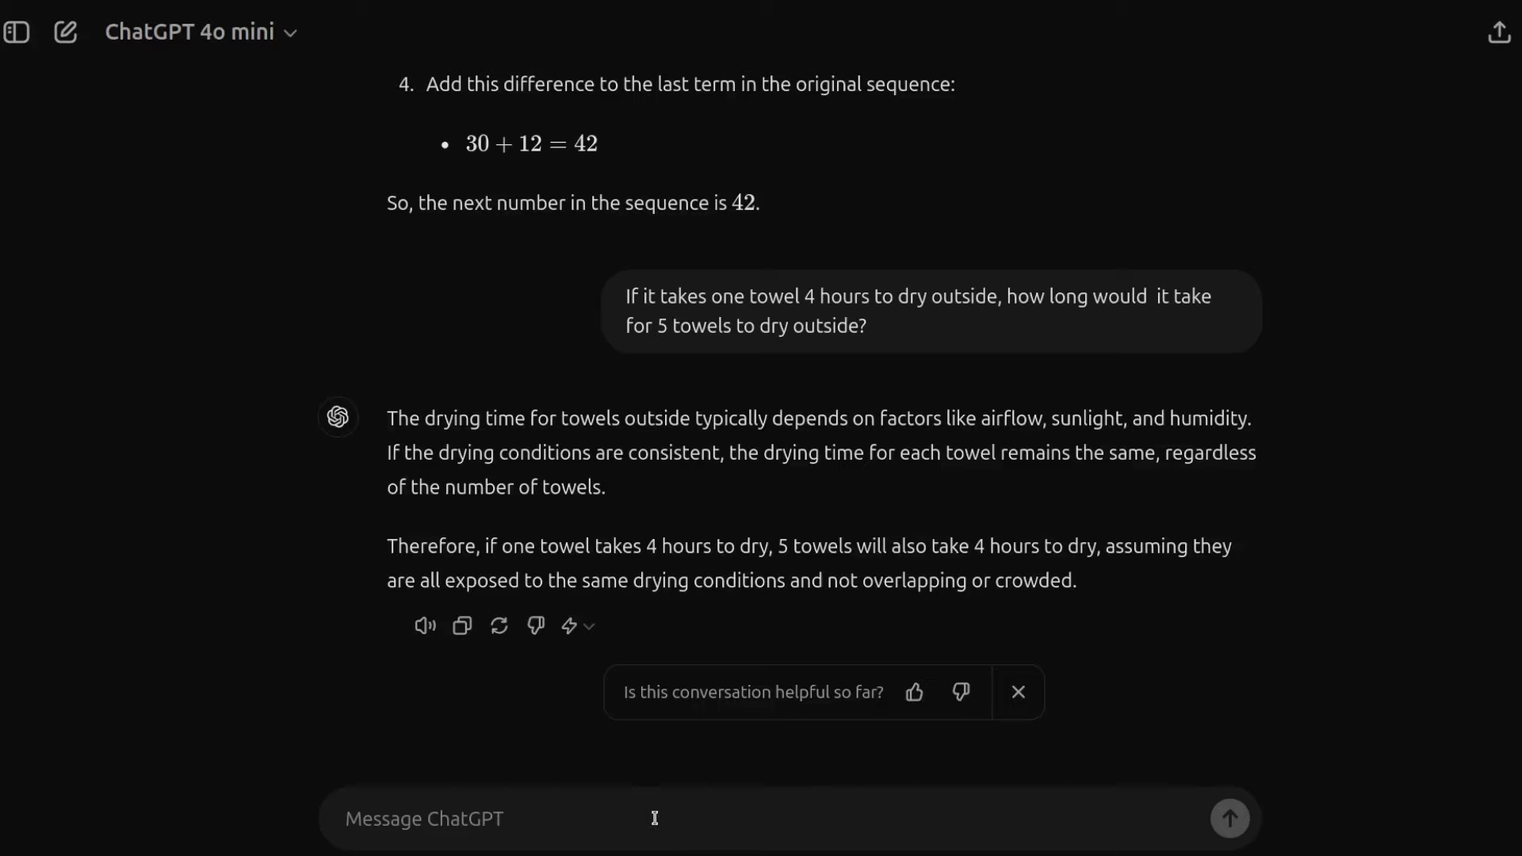
Ask ChatGPT 'how far does your data set extend to?' and then 'can you access the internet?'.
type("how far does your data set extend to?")
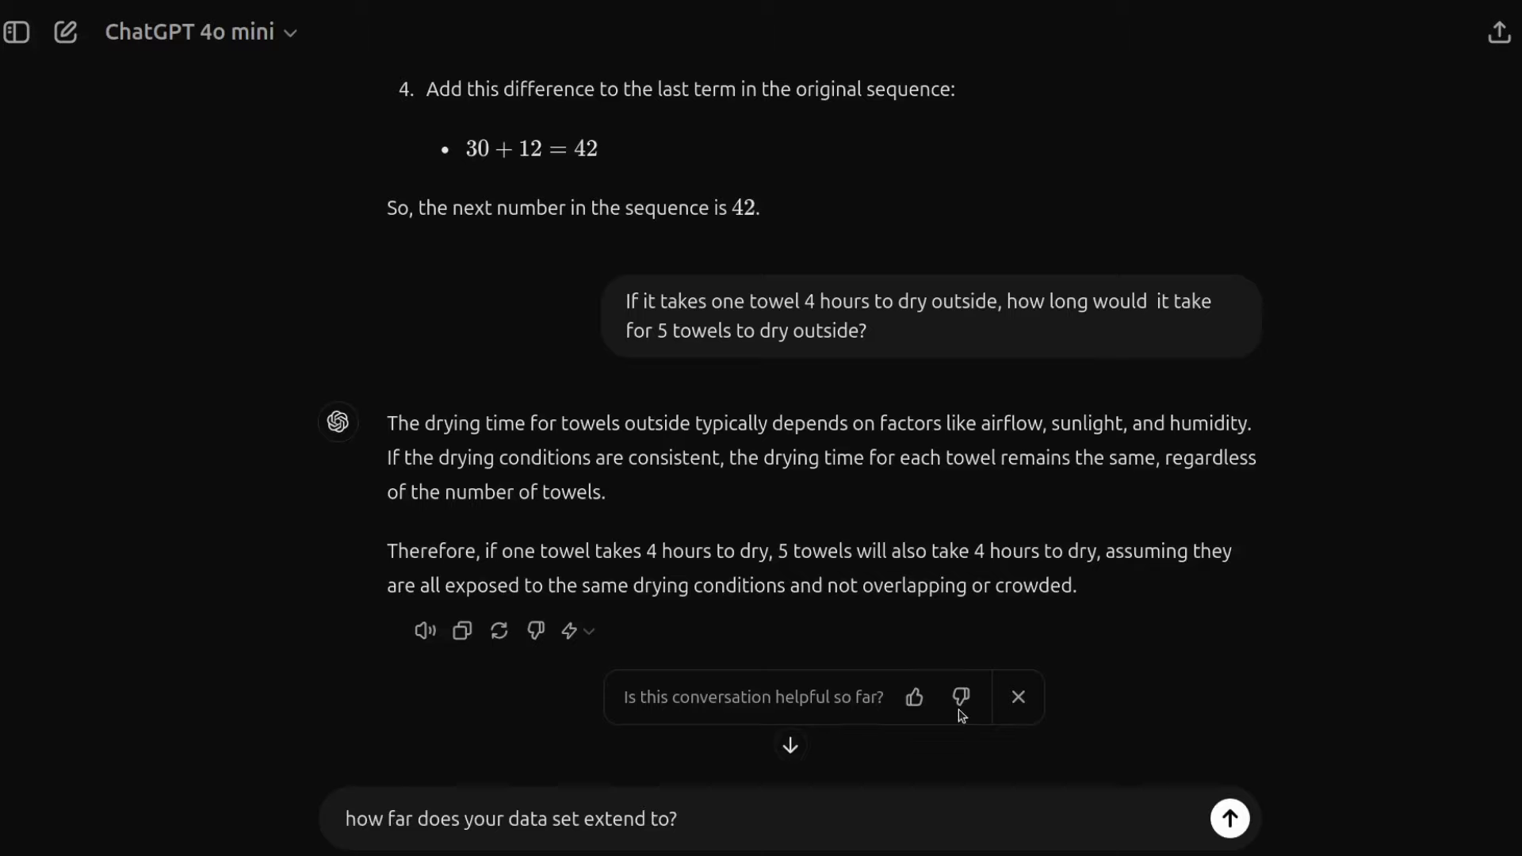
key("Return")
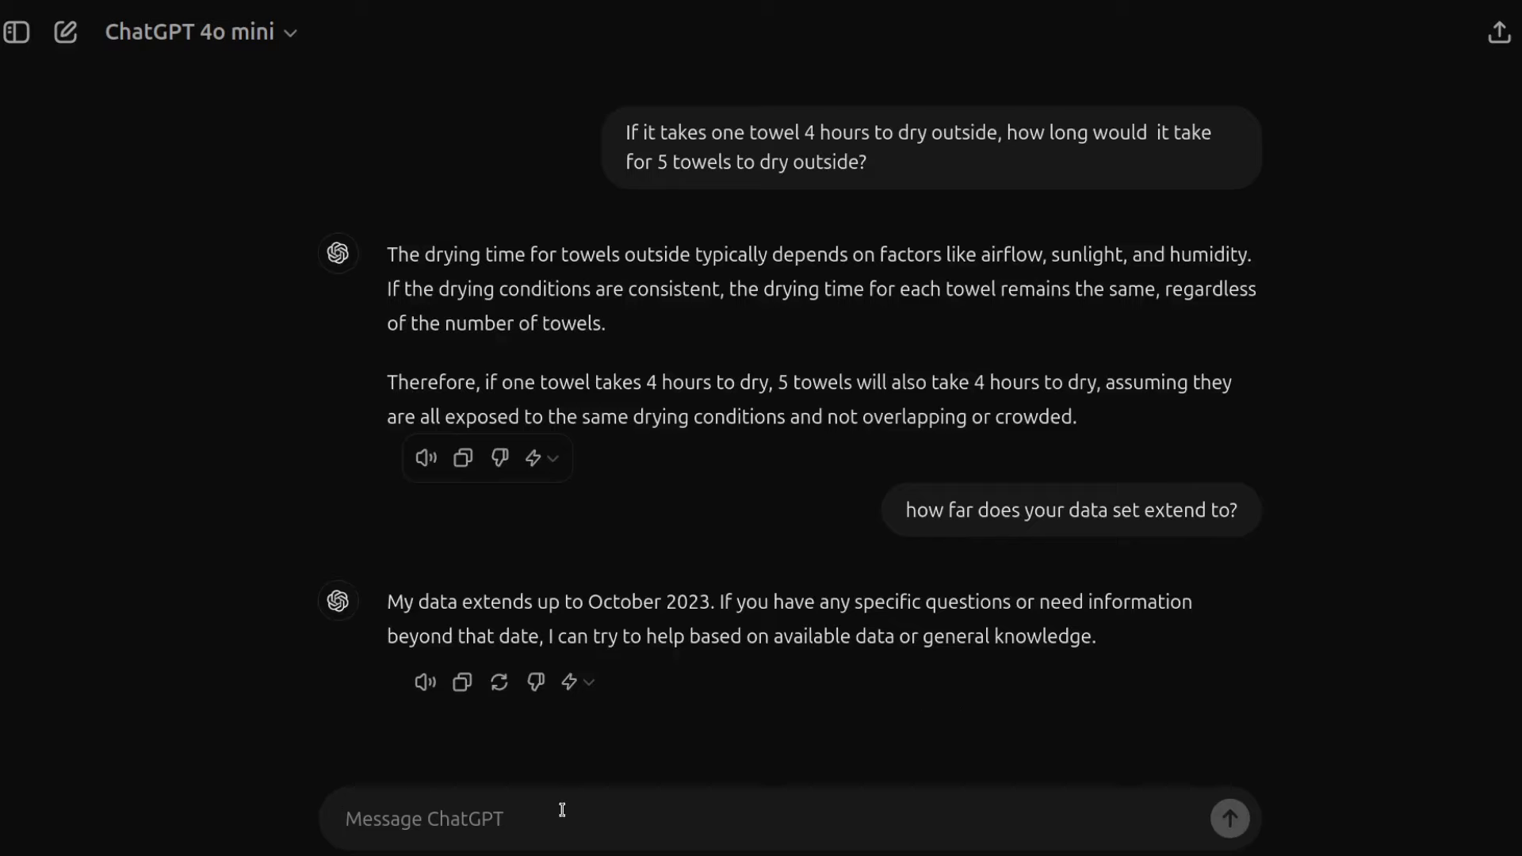
type("can you a")
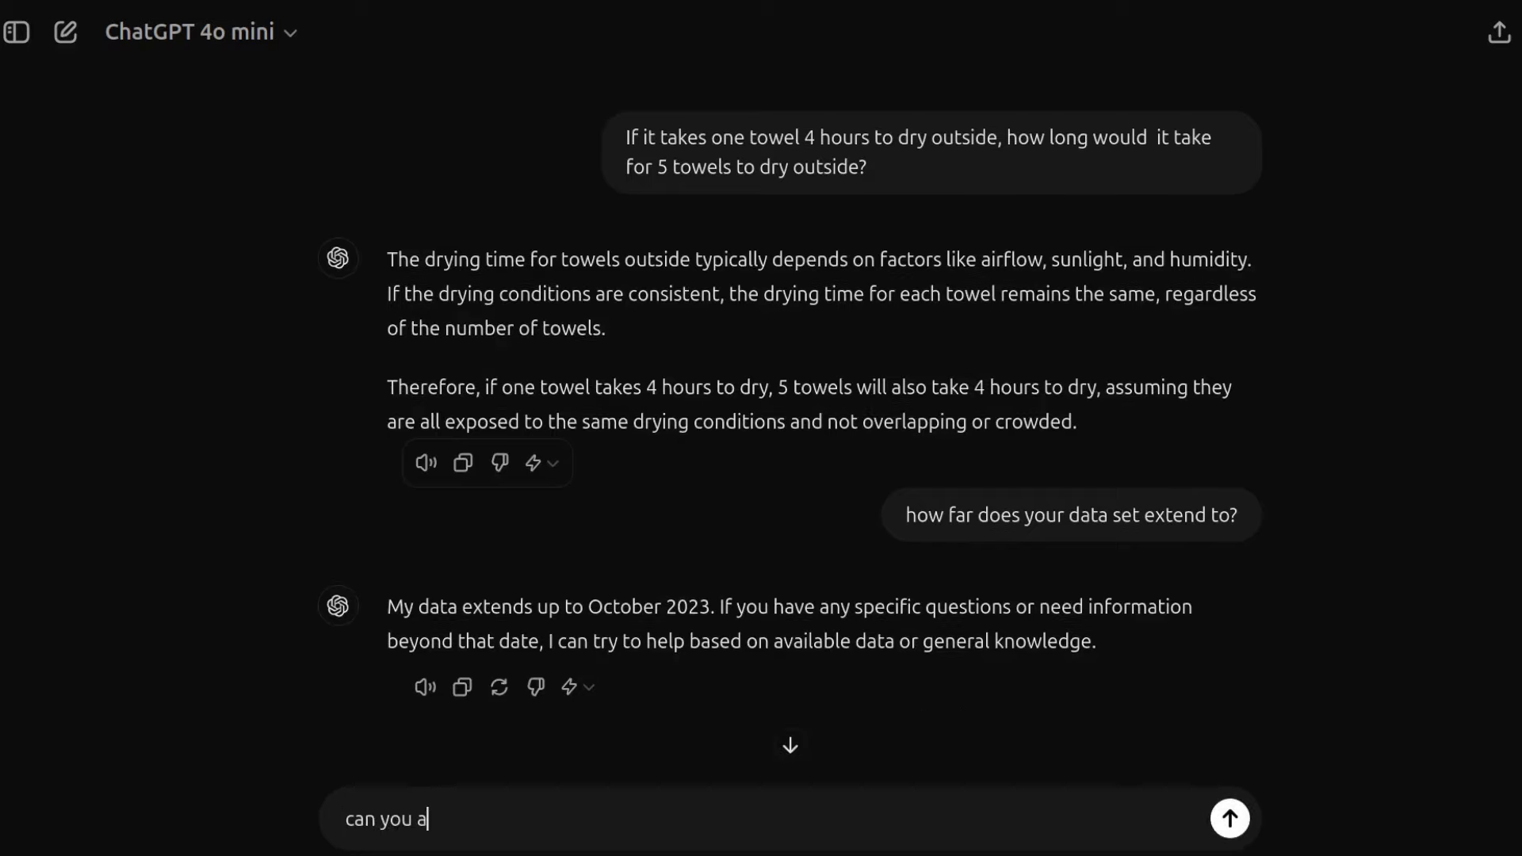
type("ccess the inte")
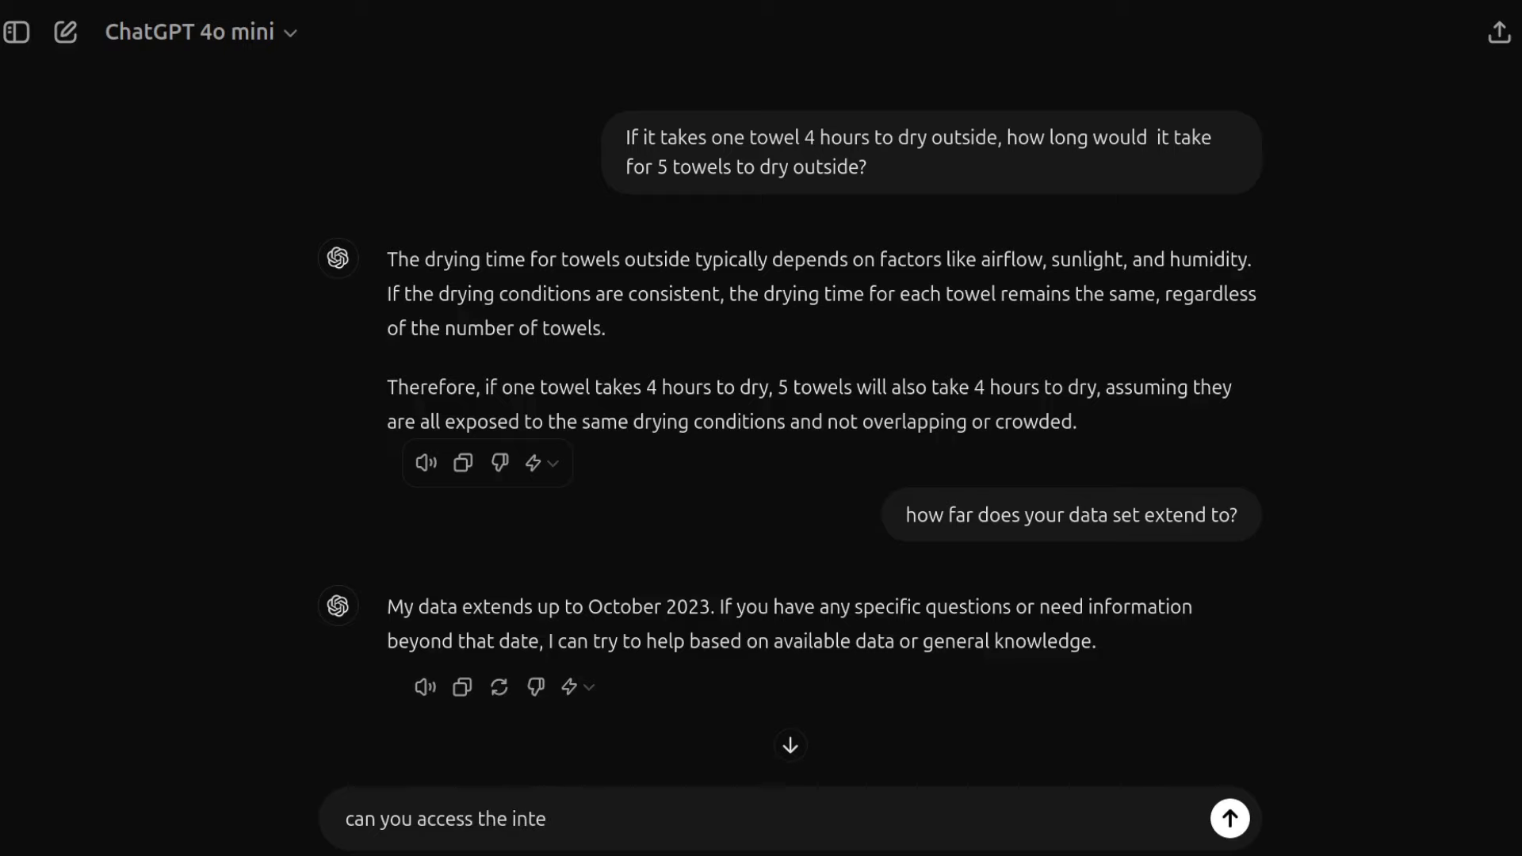
type("rnet?")
key("Return")
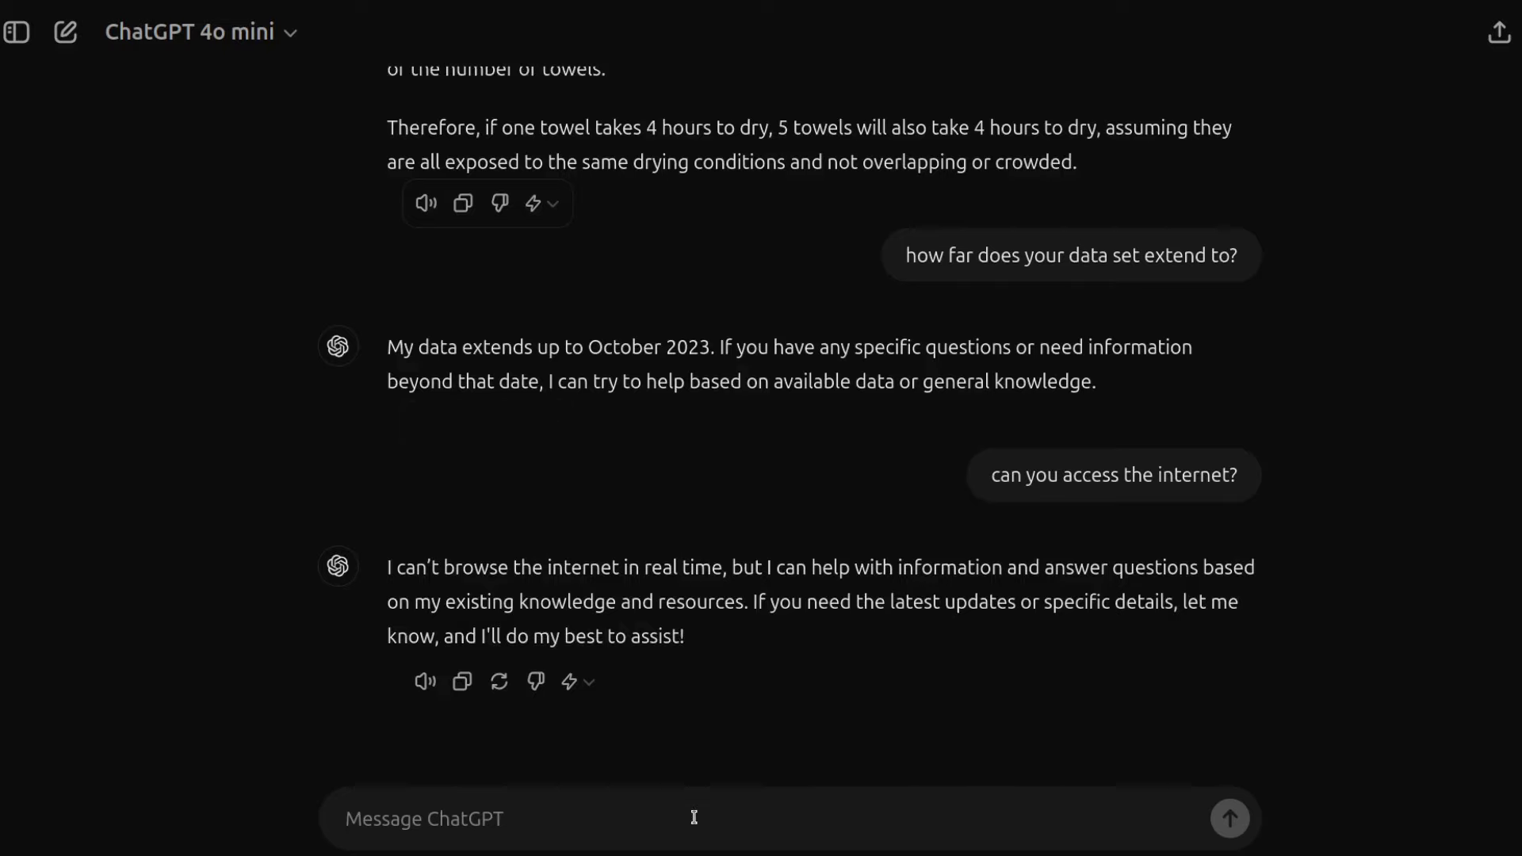
Send GPT-4o mini the Eminem-and-donkey rap request and read through the generated verses.
type("make a rhyme rap about eminem and a donkey.")
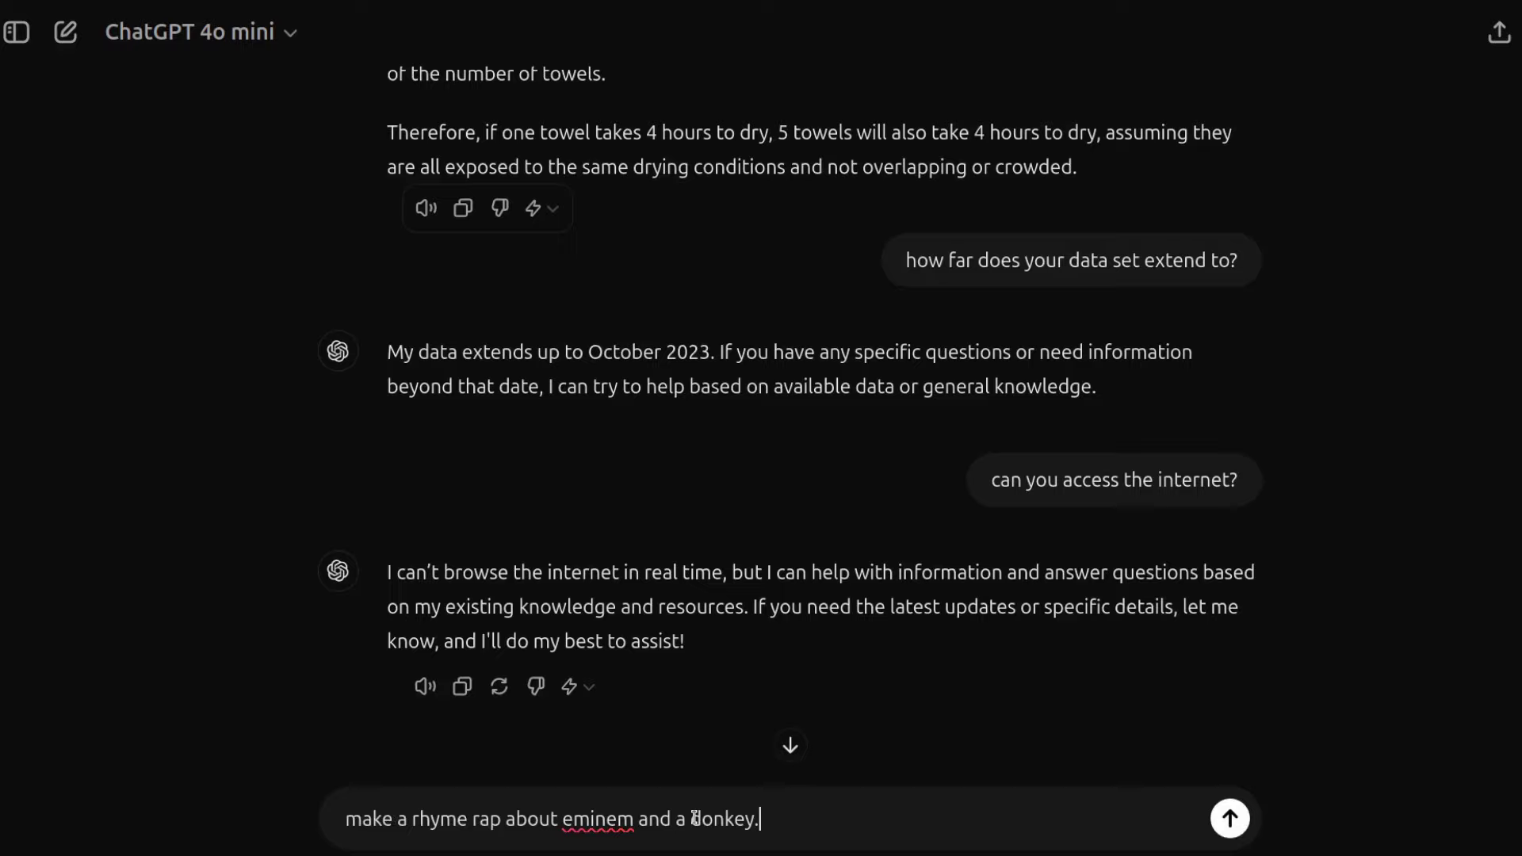
left_click(1228, 819)
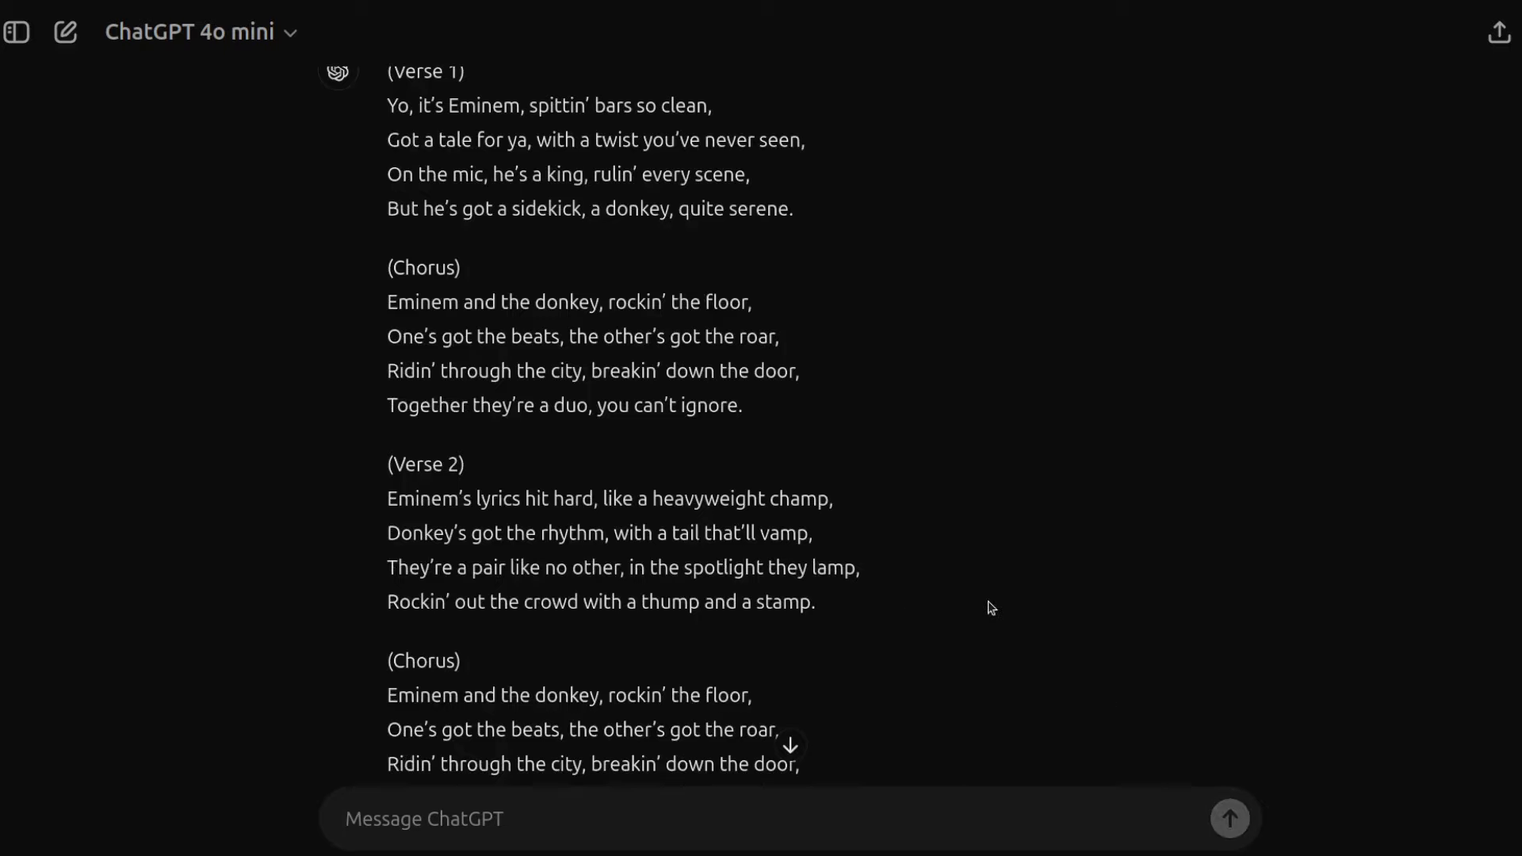
scroll(991, 608, "down", 10)
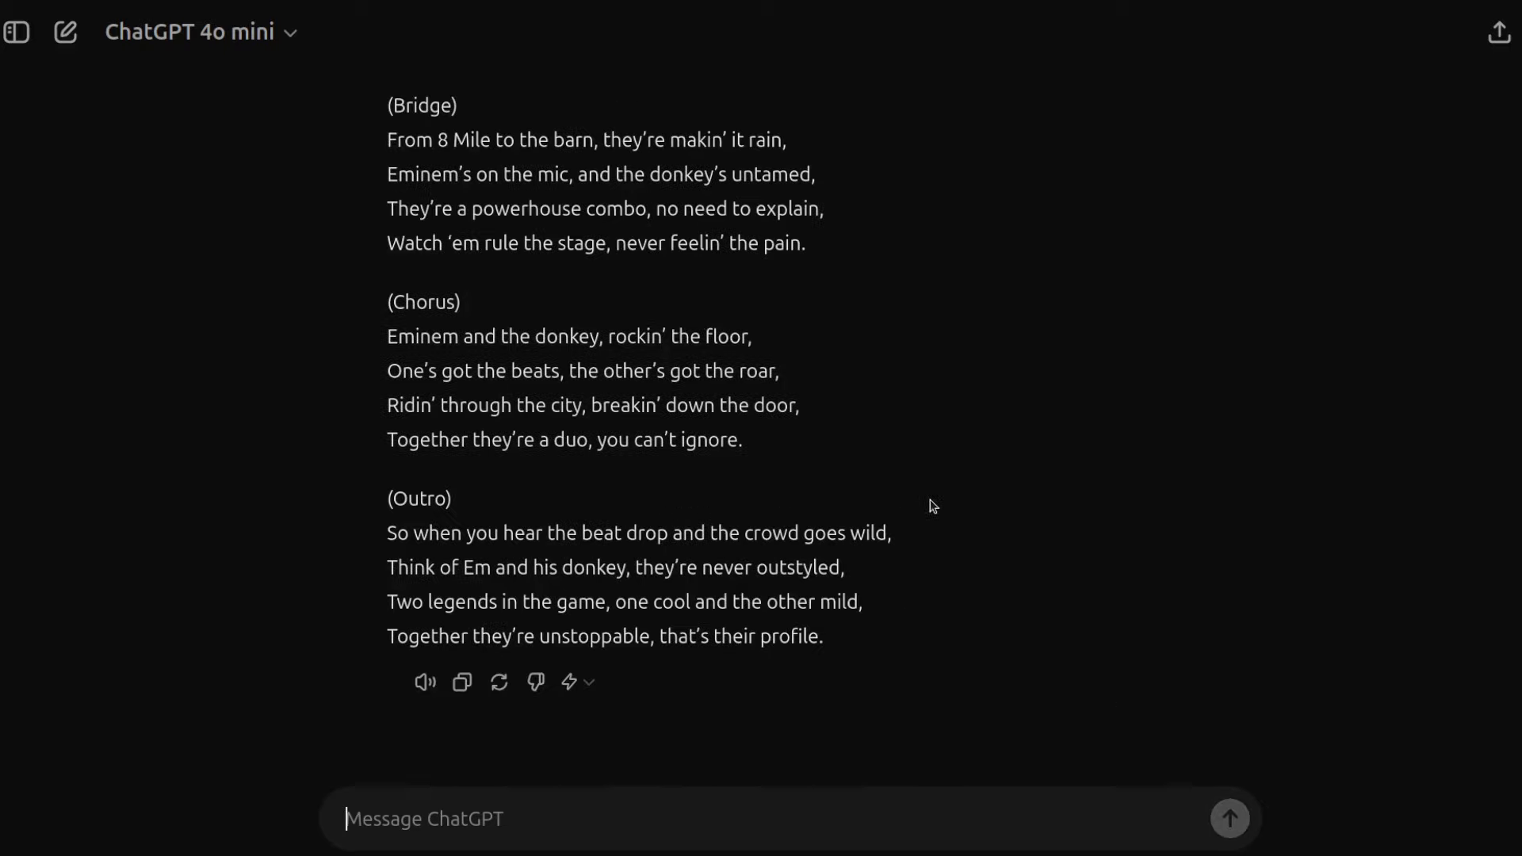
scroll(923, 504, "up", 2)
scroll(951, 516, "up", 10)
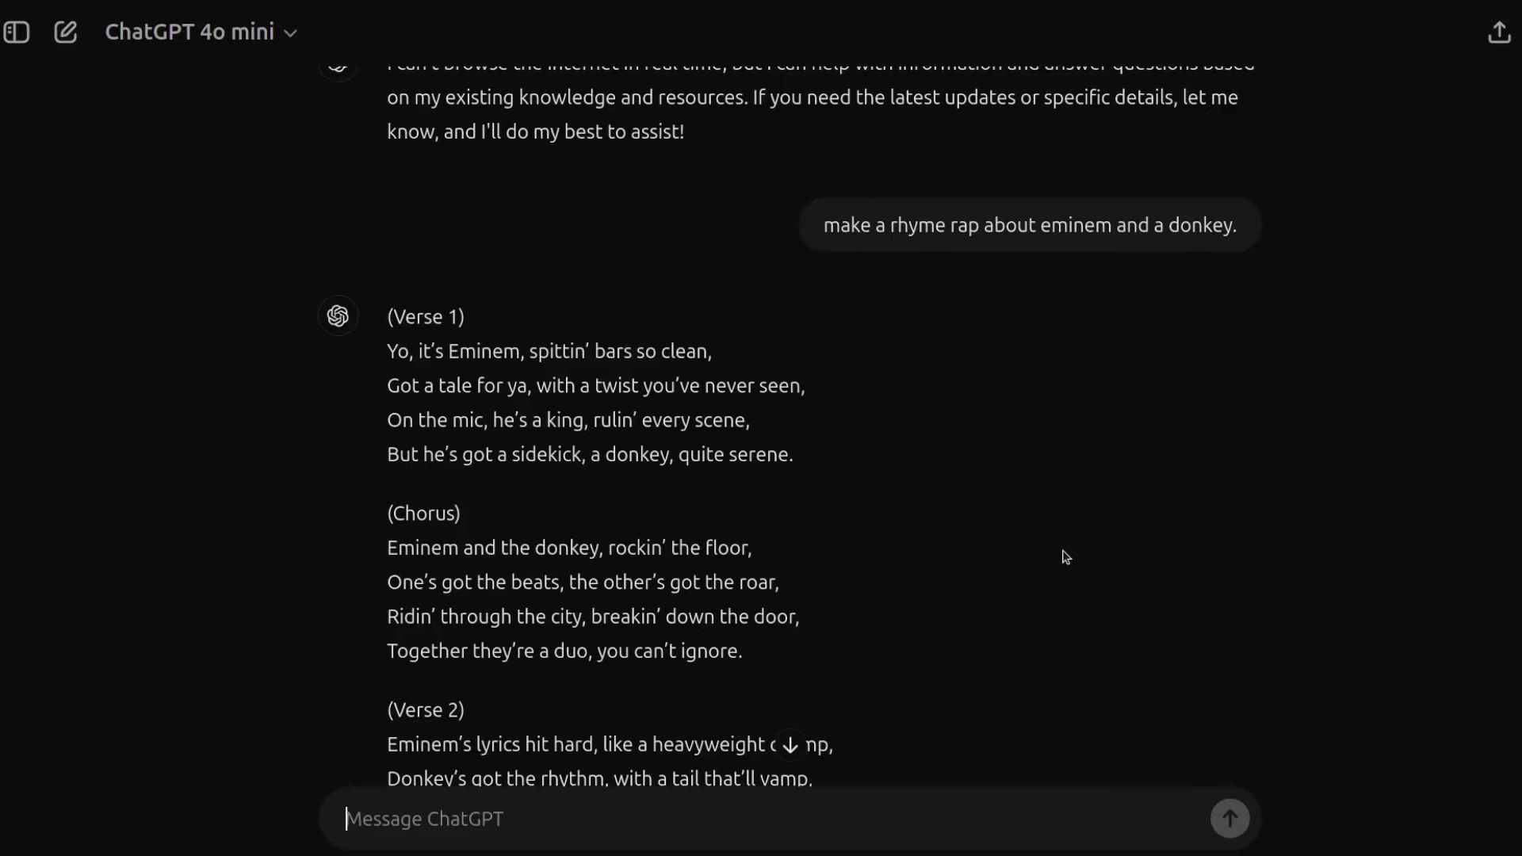
scroll(1036, 578, "down", 10)
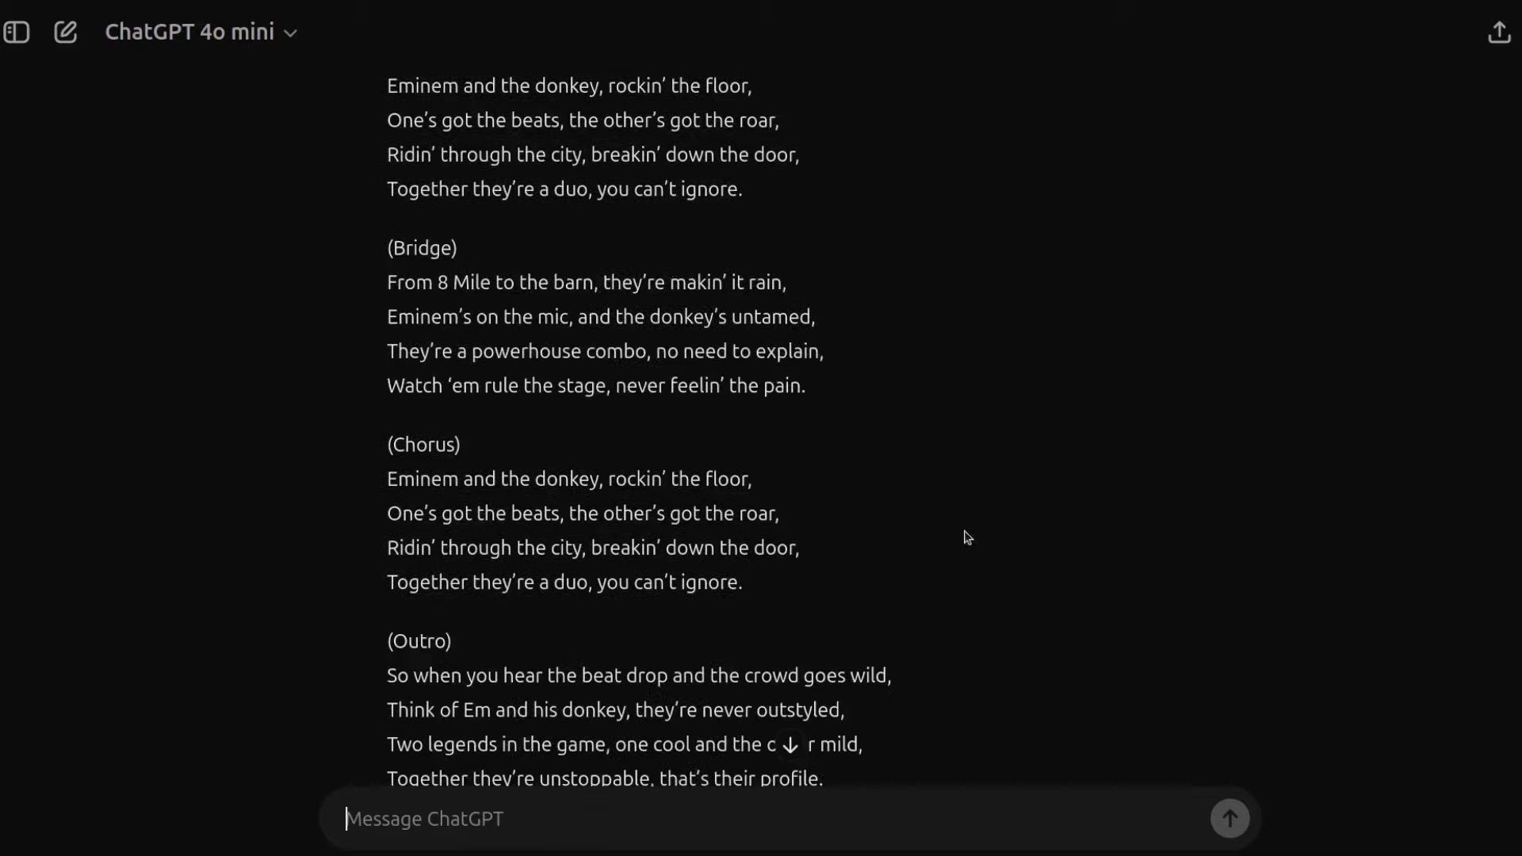
scroll(967, 538, "down", 2)
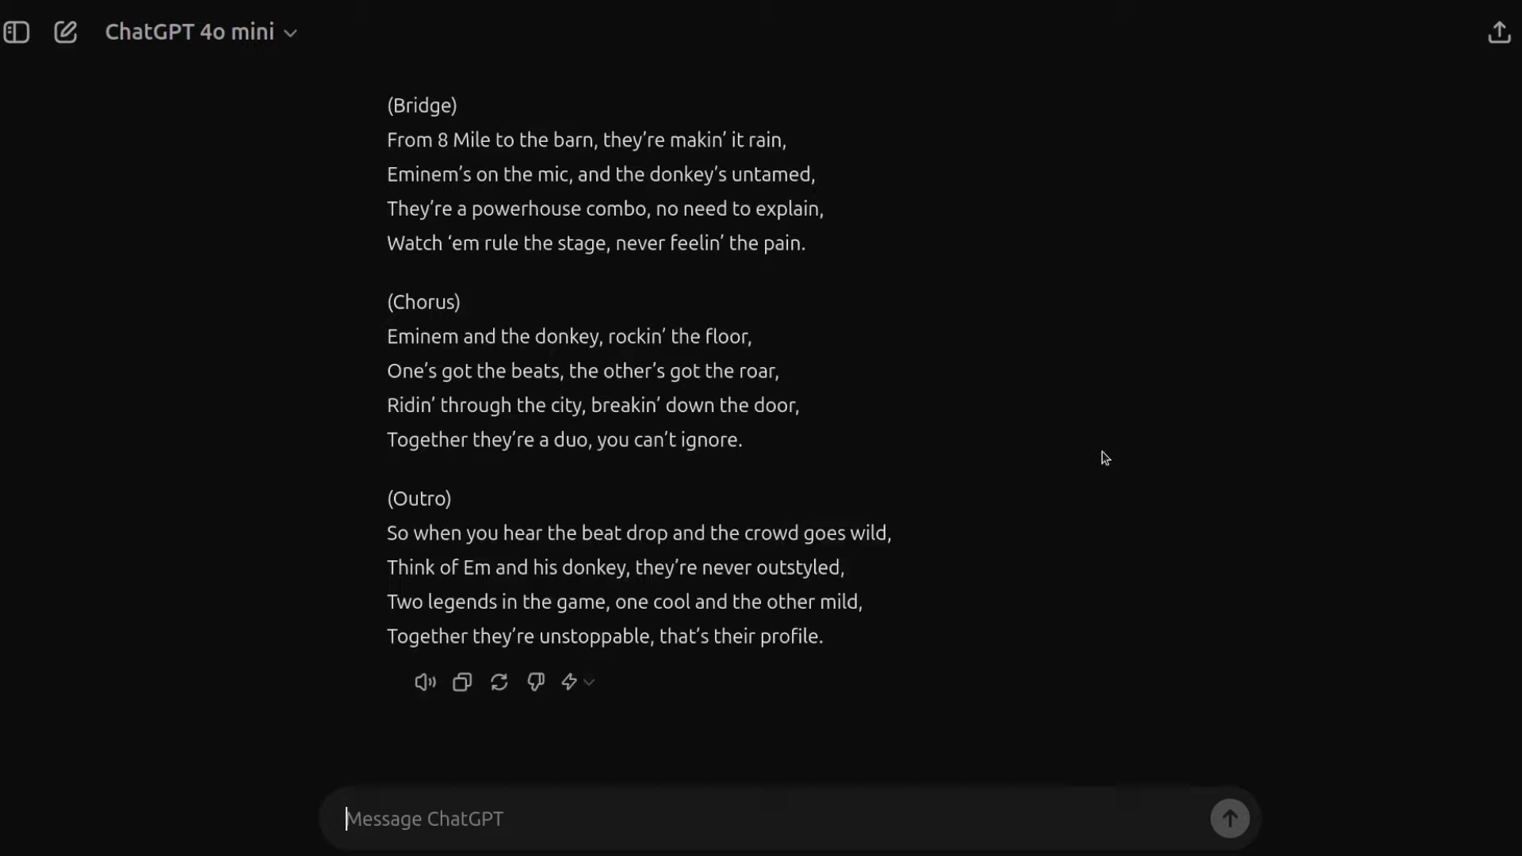